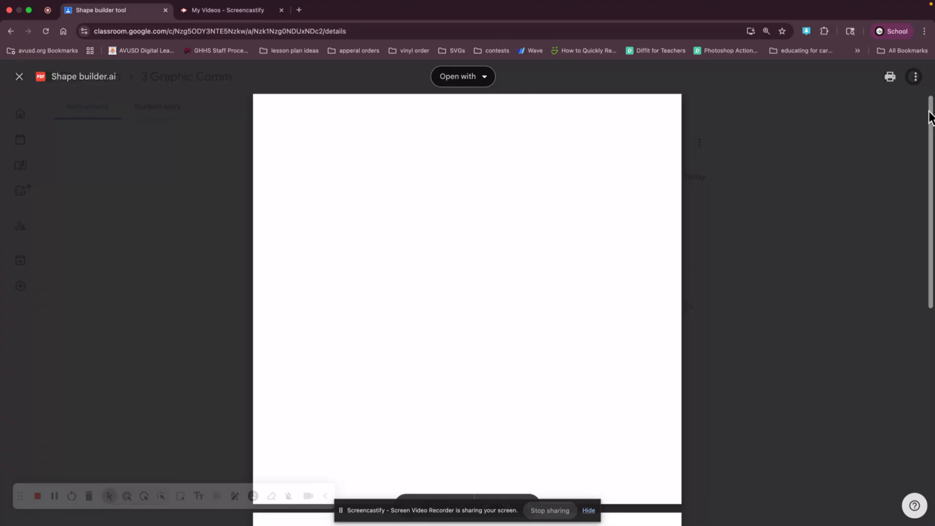
- Open the Shape builder.ai file in a new window and download it
click(918, 78)
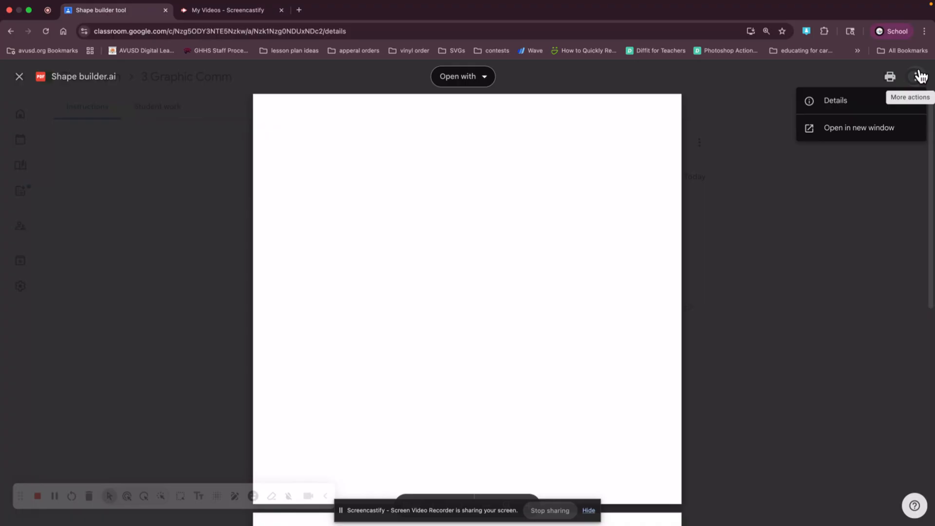
click(866, 127)
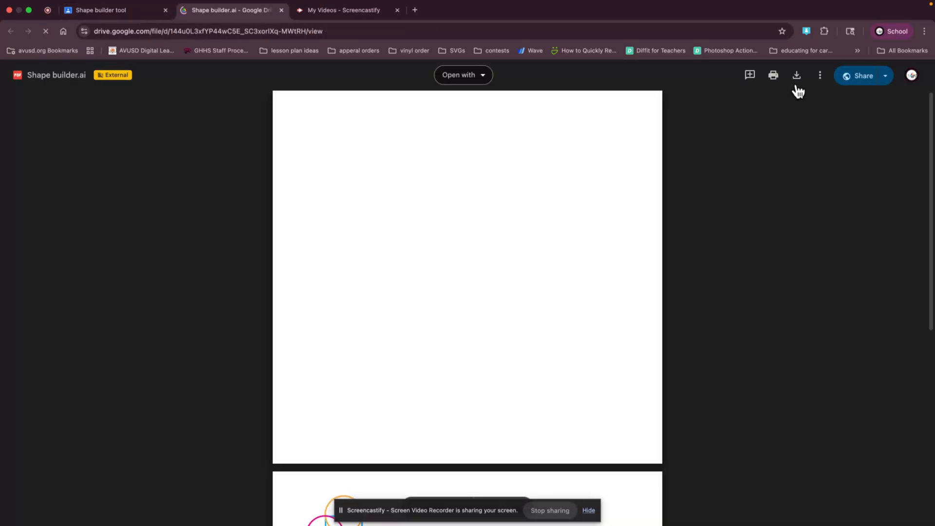
click(797, 76)
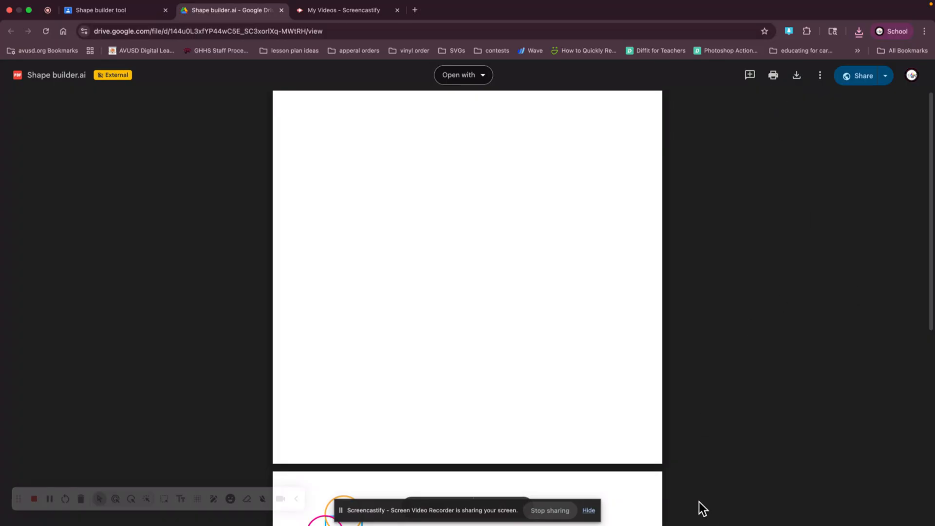
- Switch to Adobe Illustrator 2025
mouse_move(678, 509)
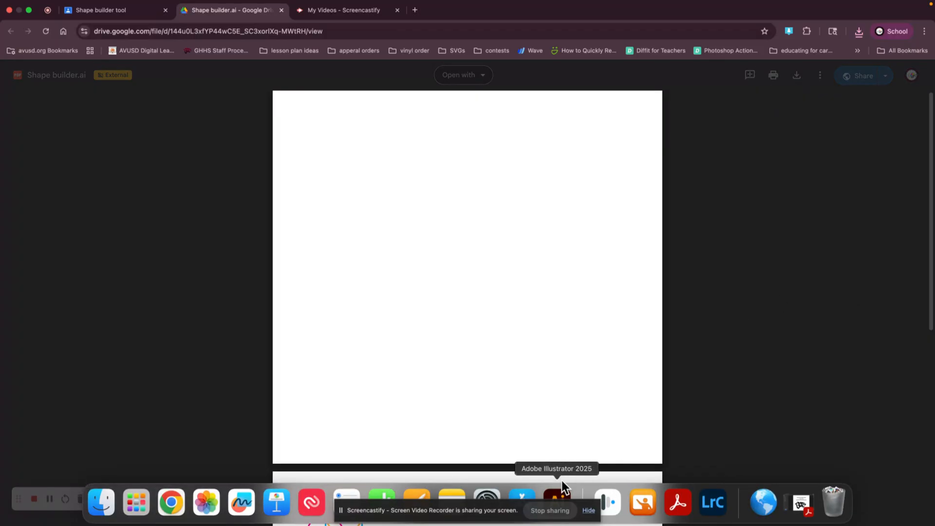
click(554, 495)
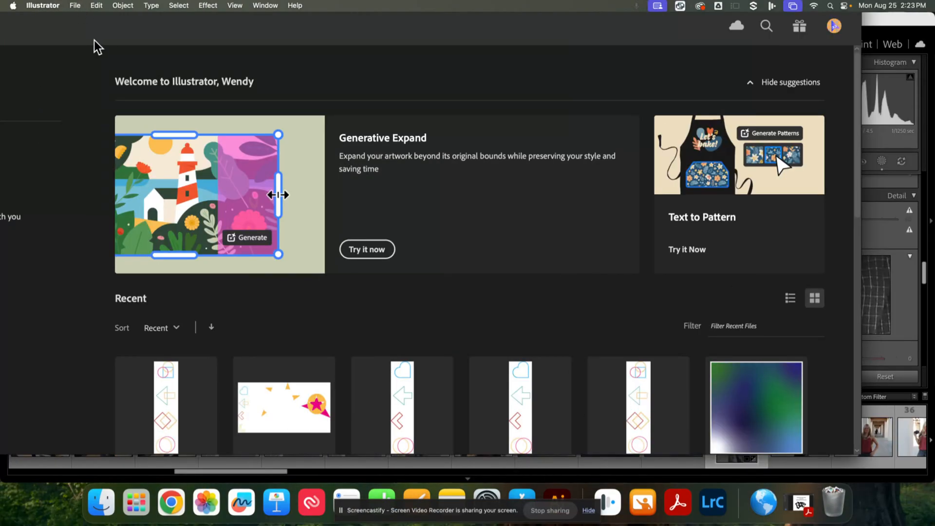
click(59, 7)
click(218, 28)
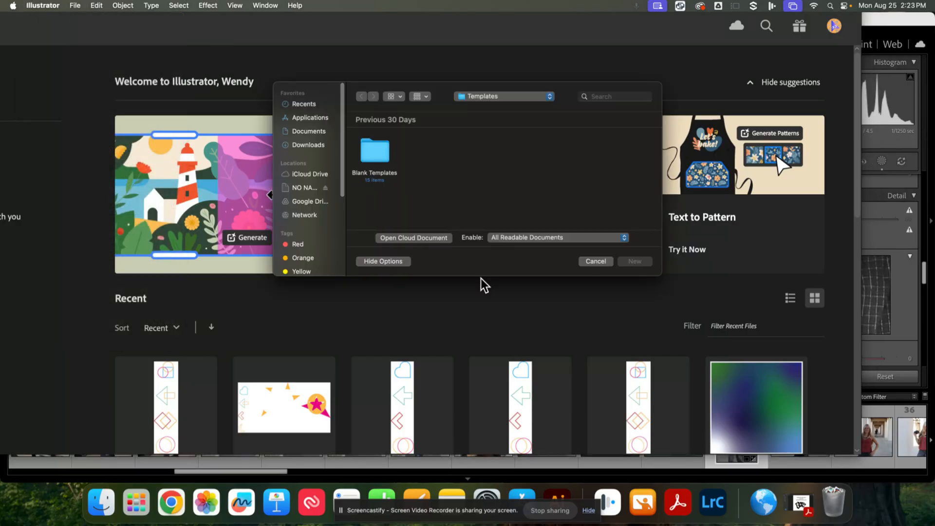
click(596, 262)
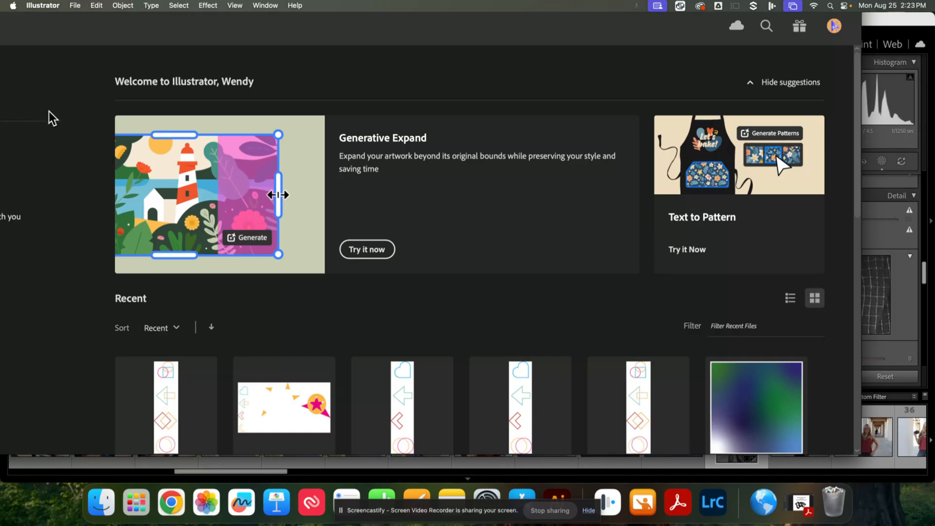
- Open Shape builder.ai from the Downloads folder
click(76, 6)
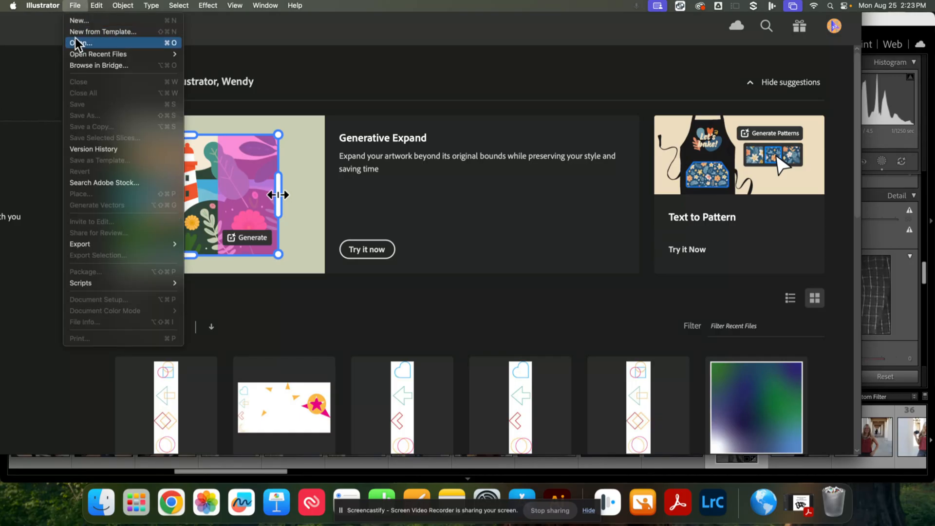
click(76, 42)
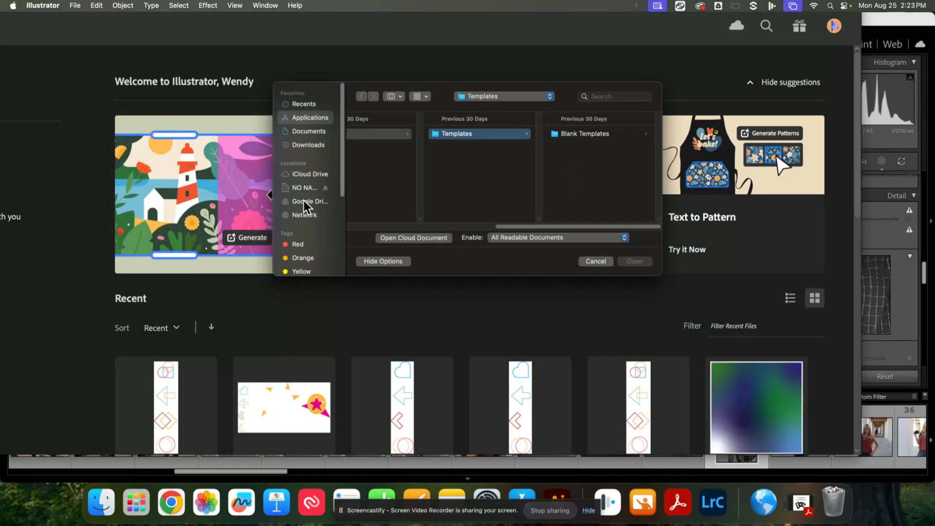
click(396, 97)
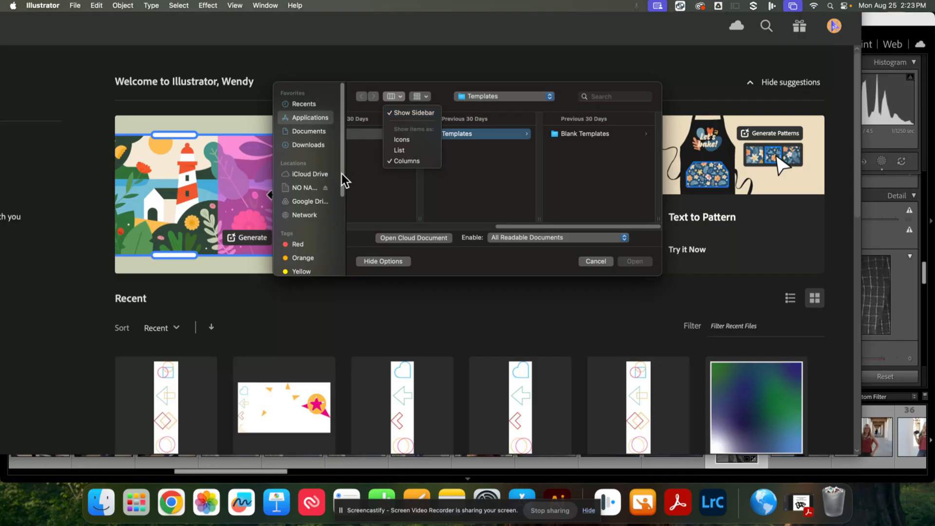
click(409, 114)
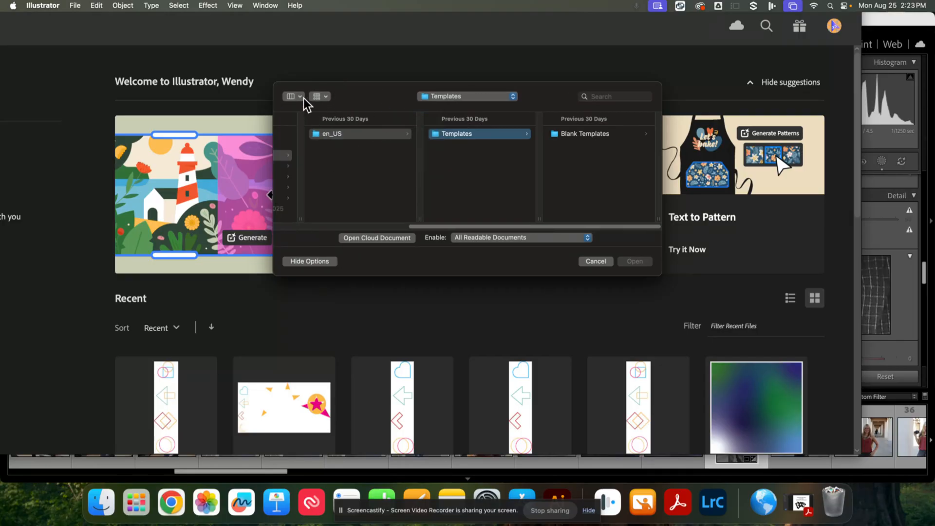
click(303, 98)
click(305, 111)
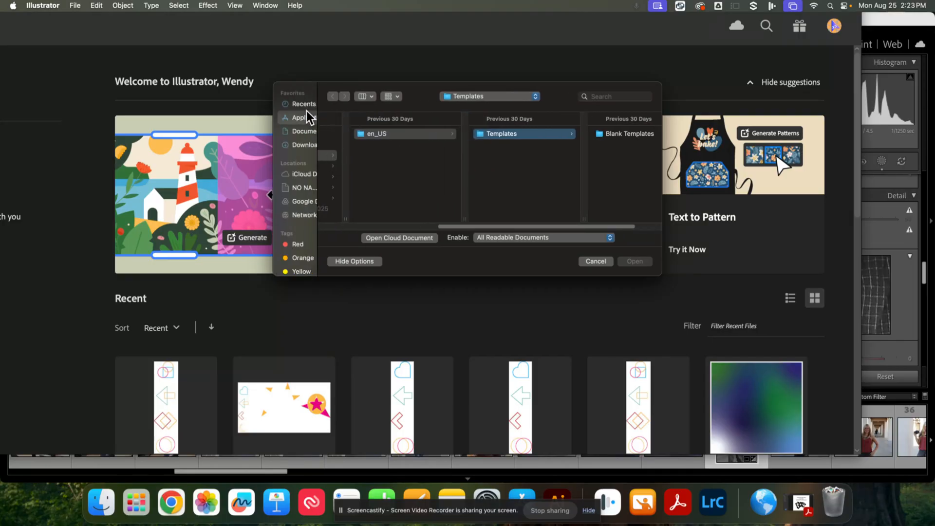
click(300, 202)
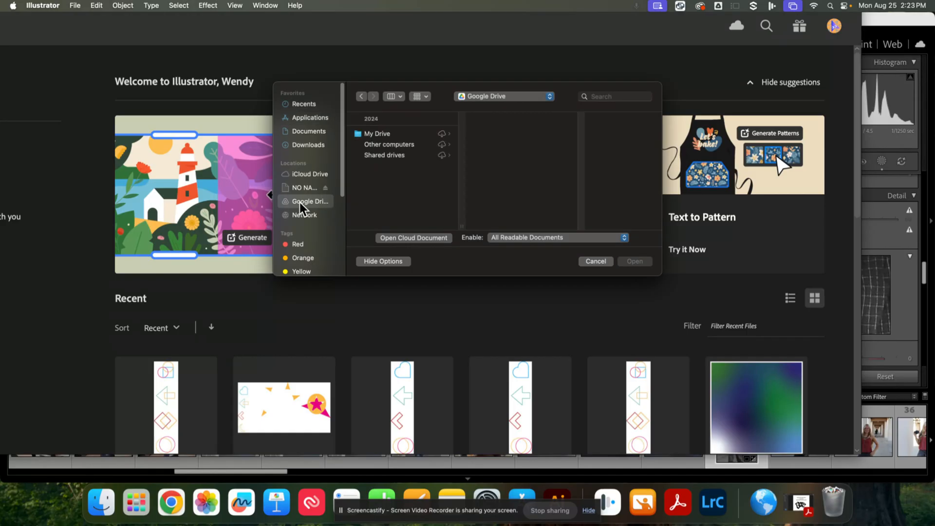
click(307, 142)
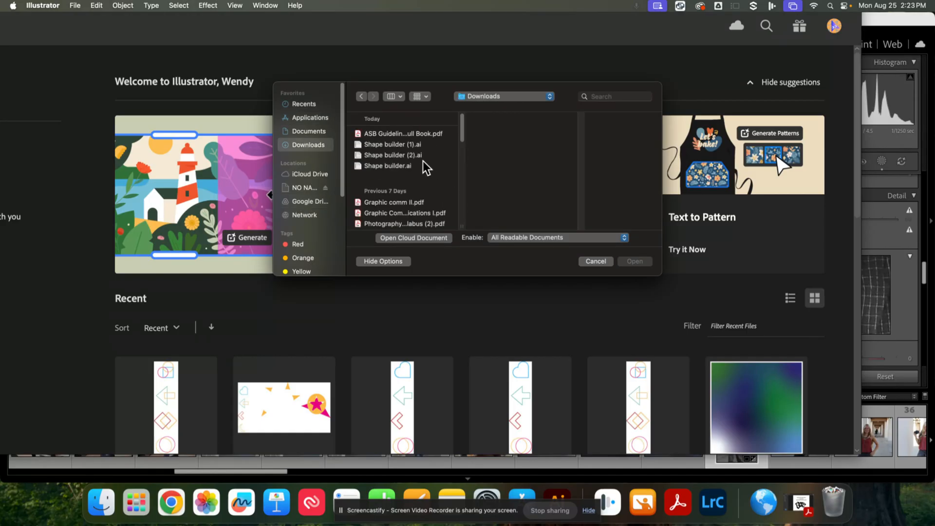
double_click(383, 166)
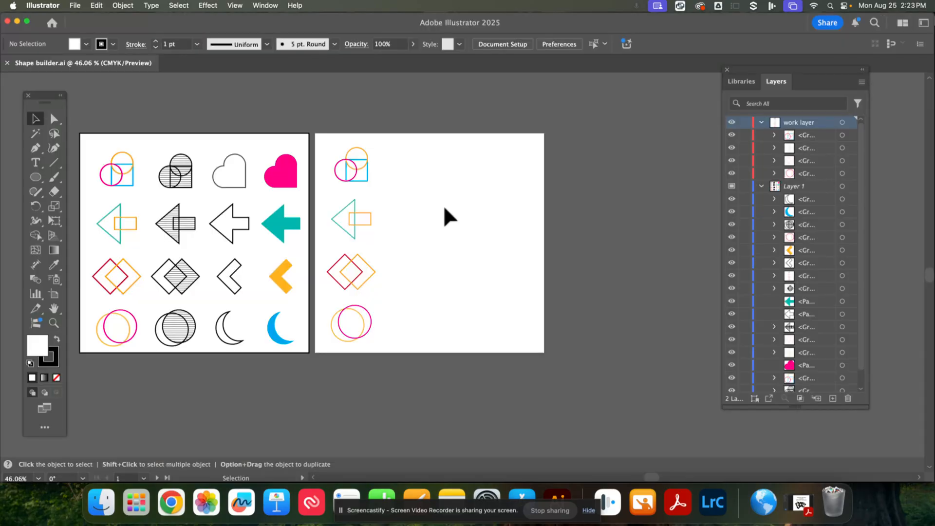
key(space)
drag(322, 134, 379, 115)
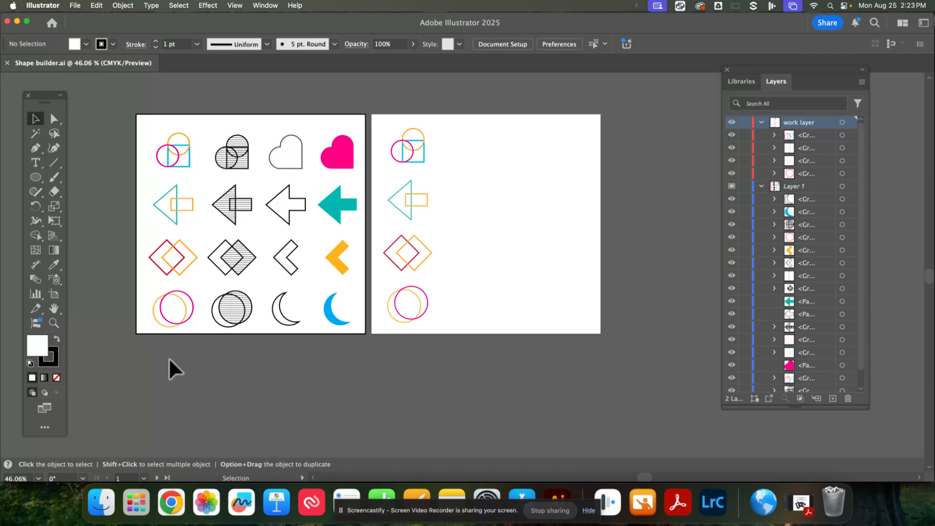
mouse_move(36, 235)
mouse_down()
mouse_move(79, 249)
mouse_move(79, 238)
mouse_up()
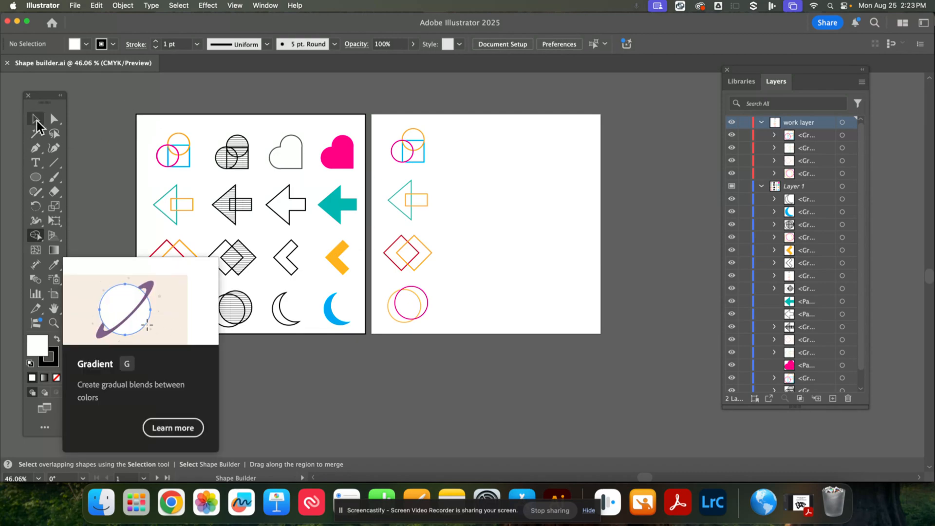
click(35, 119)
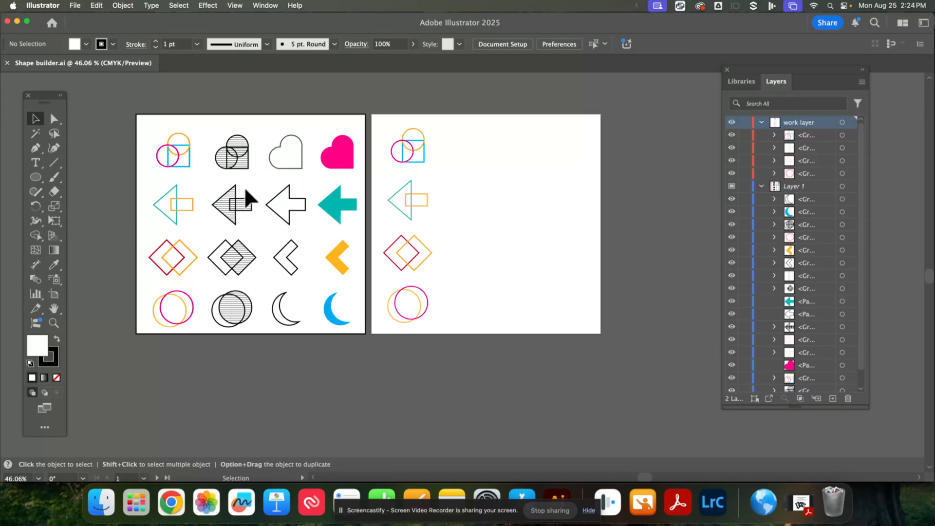
click(471, 185)
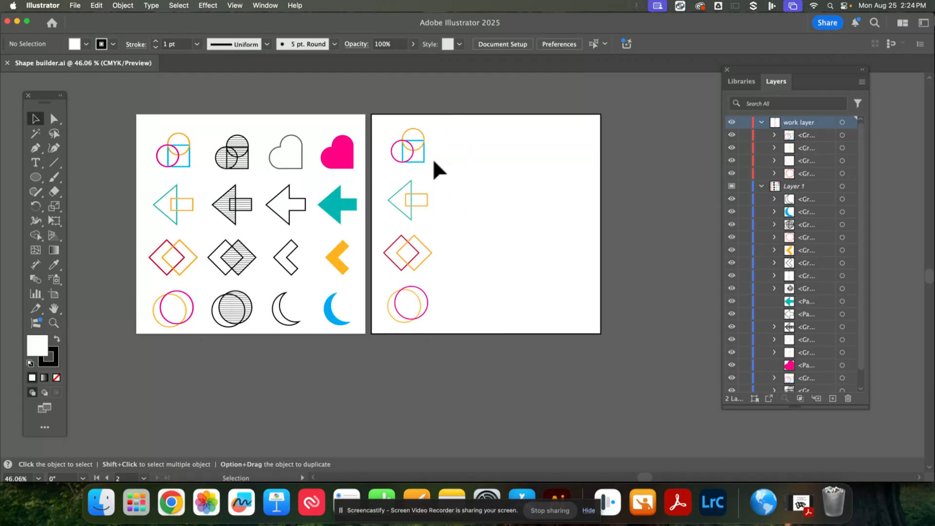
- Isolate the circle-and-square group on the second artboard and exit isolation mode
click(420, 162)
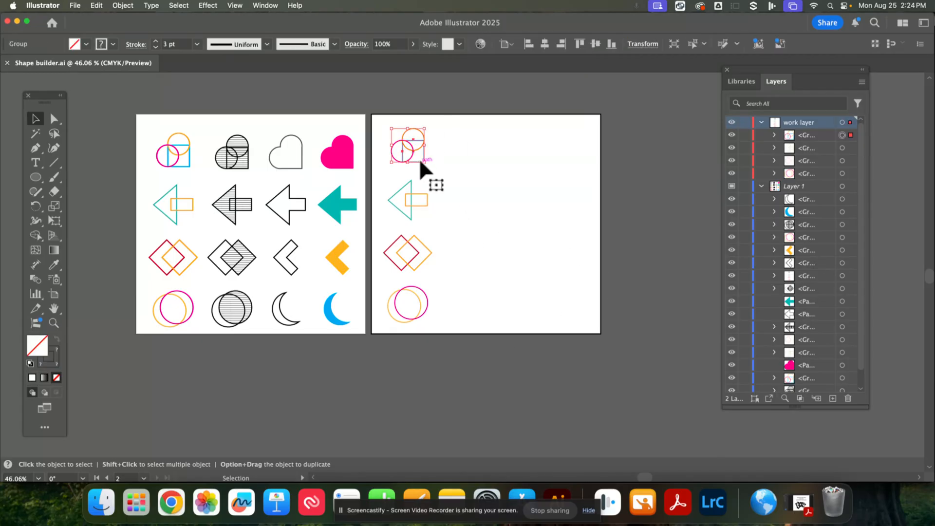
right_click(421, 159)
click(455, 288)
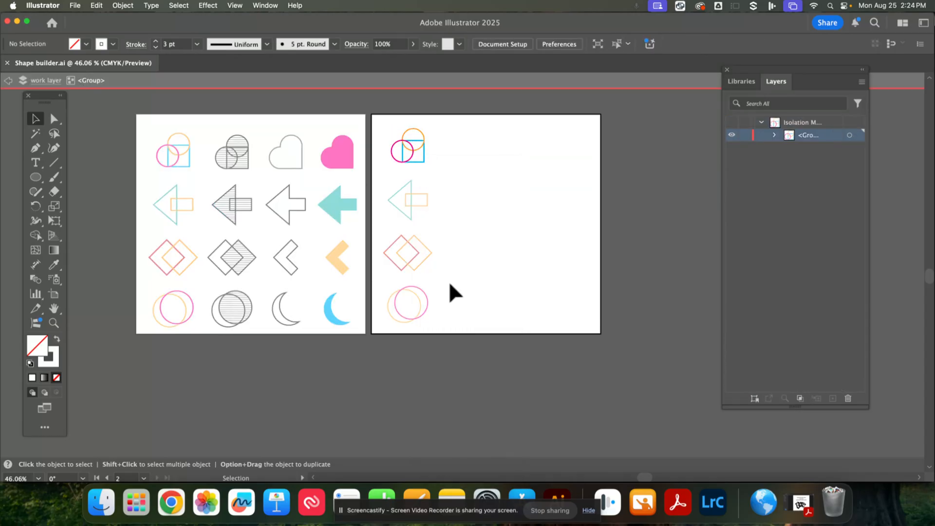
key(Escape)
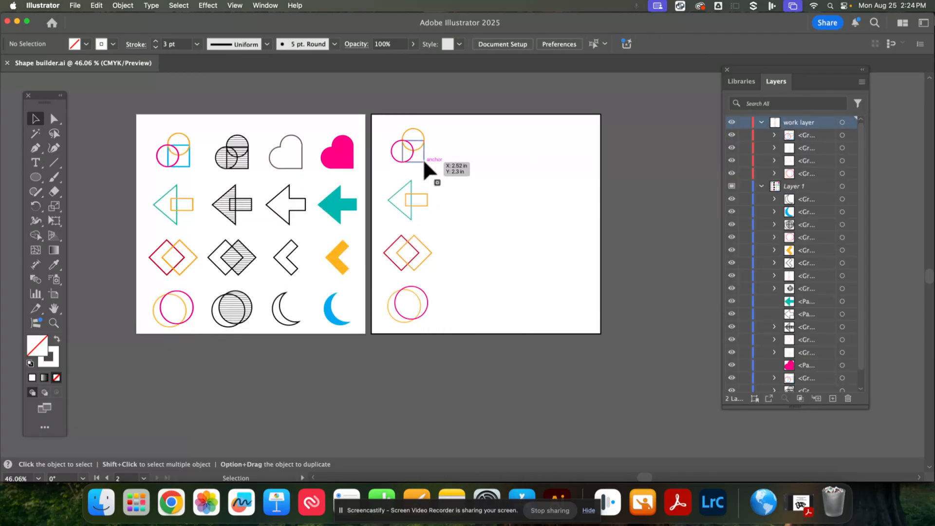
- Ungroup the circle-and-square group at the top of the second artboard
click(417, 156)
right_click(420, 163)
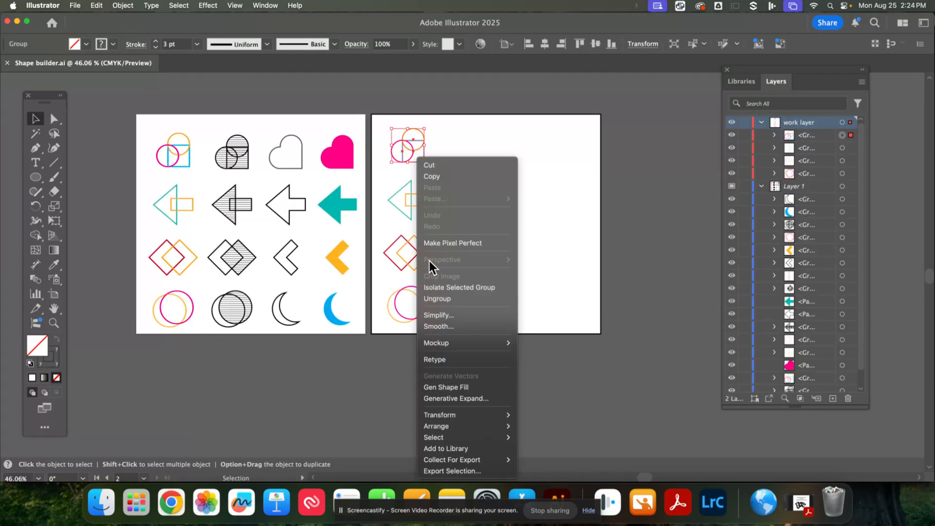
click(440, 299)
click(449, 161)
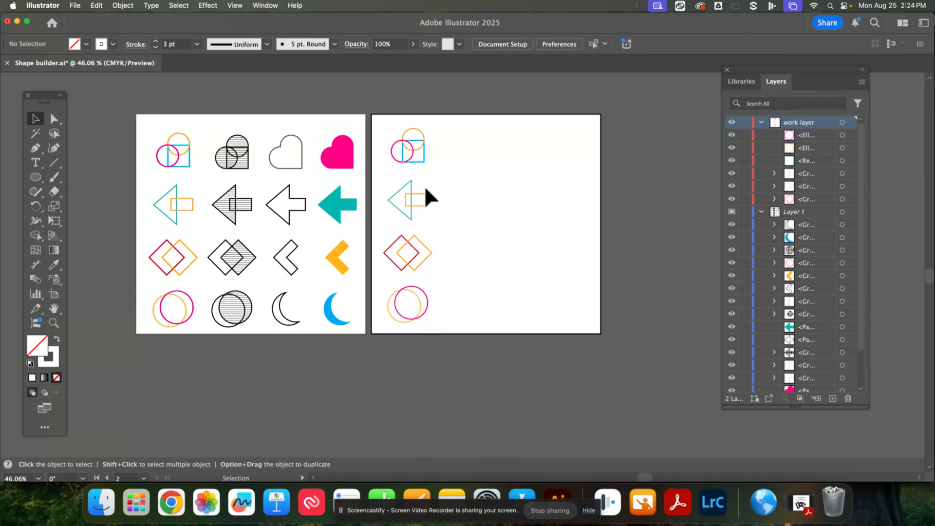
- Try moving the square and orange circle away from the pink circle, undoing both moves
drag(421, 164, 487, 161)
drag(415, 151, 450, 130)
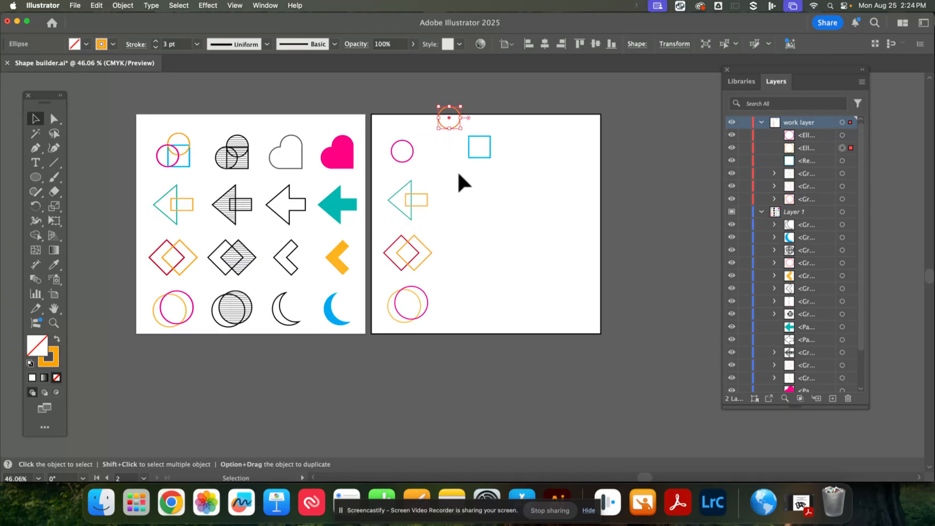
key(super+z)
key(super+z)
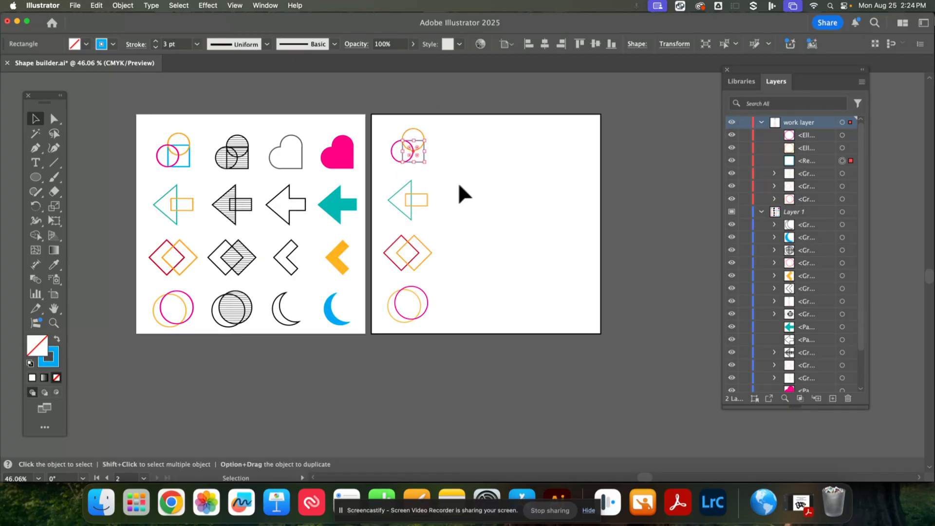
- Select the two circles and square and merge them into a heart outline with the Shape Builder tool
click(392, 119)
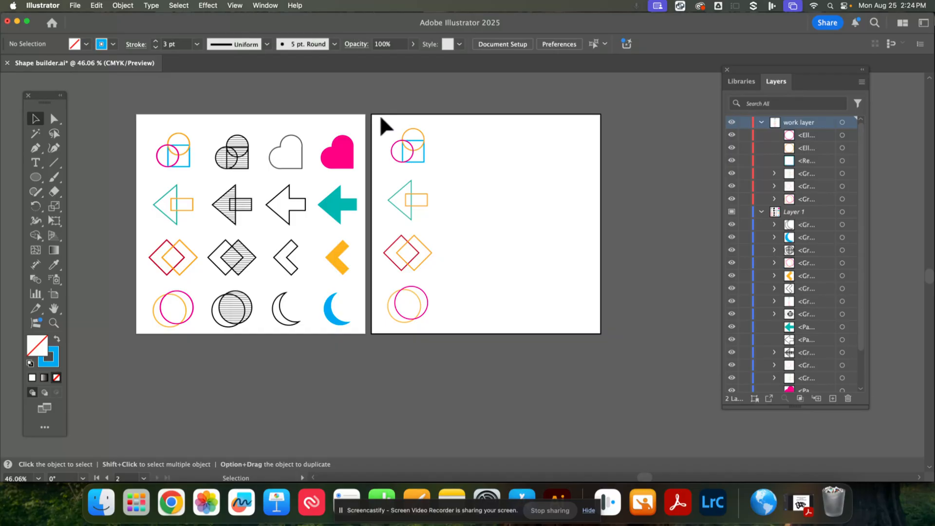
drag(381, 118, 448, 164)
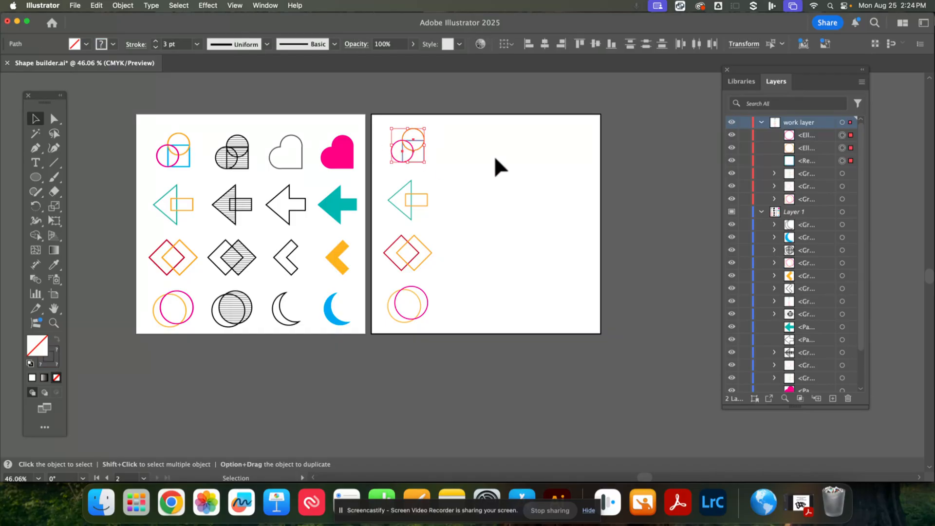
key(super+equal)
key(super+equal)
key(super+equal)
key(super+equal)
key(super+equal)
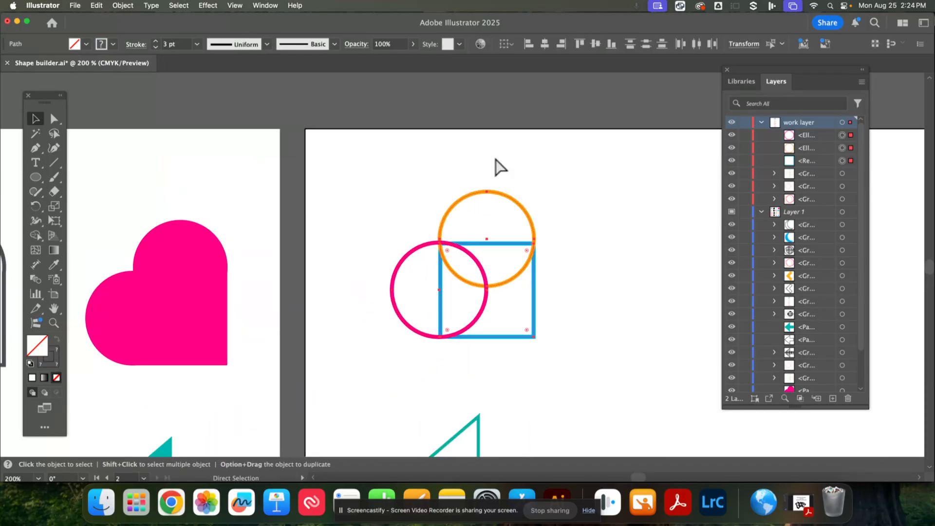
scroll(601, 271, down, 5)
scroll(601, 271, right, 3)
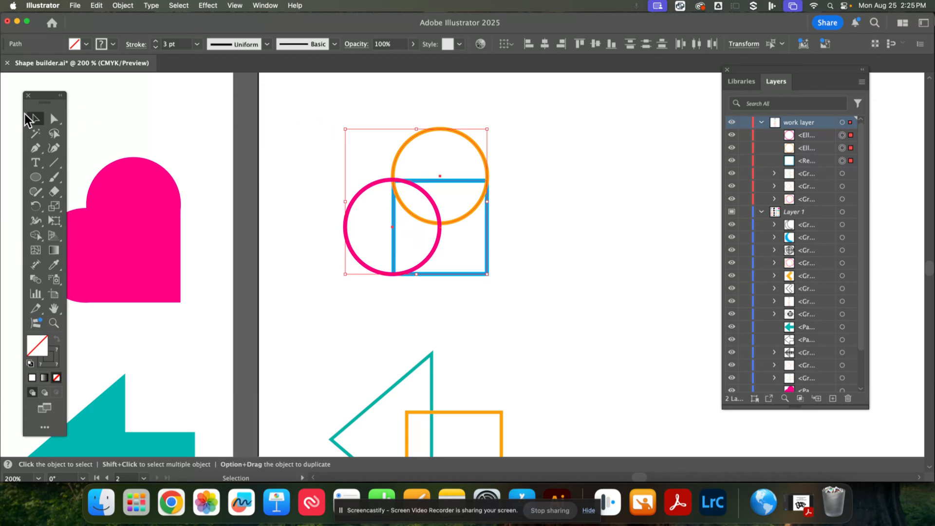
click(278, 117)
drag(310, 115, 528, 305)
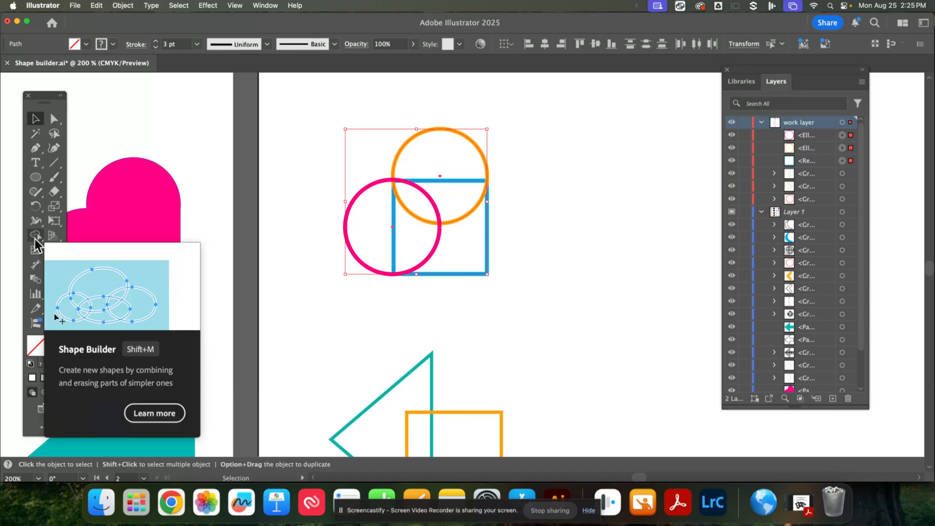
drag(37, 242, 74, 235)
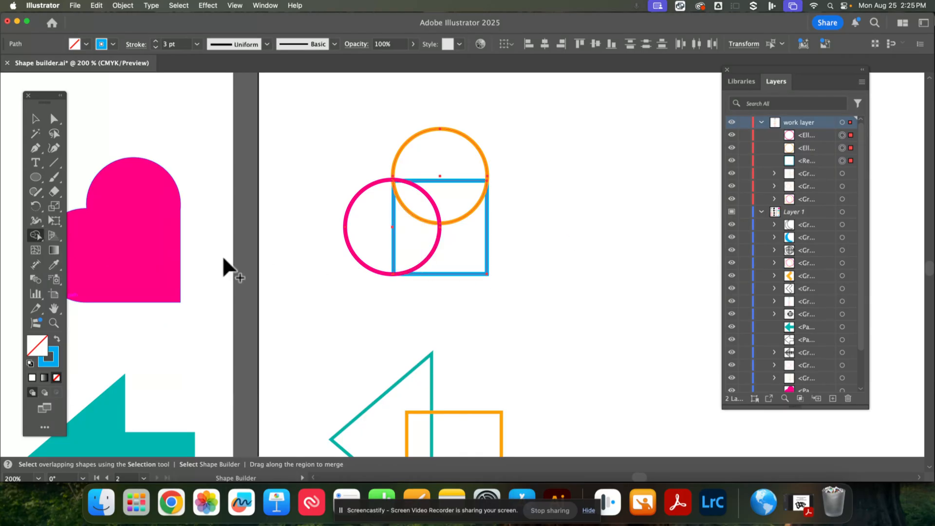
click(33, 237)
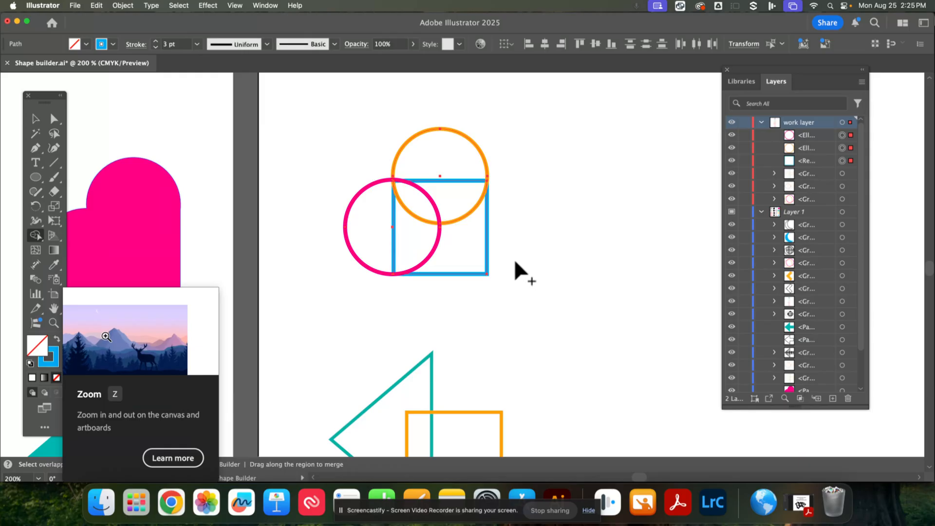
mouse_move(502, 262)
mouse_down()
mouse_move(485, 255)
mouse_move(468, 198)
mouse_move(426, 179)
mouse_move(397, 267)
mouse_move(372, 240)
mouse_move(382, 246)
mouse_up()
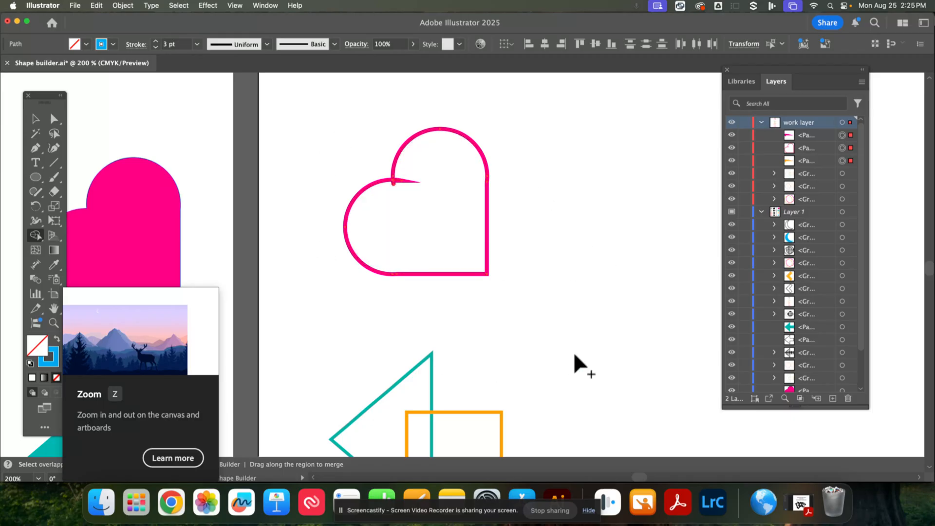
click(397, 177)
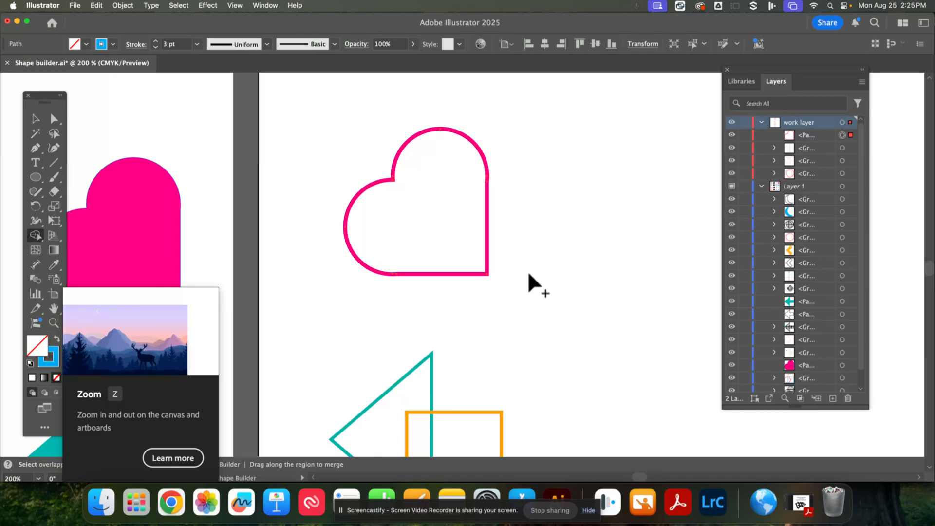
- Convert the heart's pink outline into a solid pink fill with no stroke
click(35, 119)
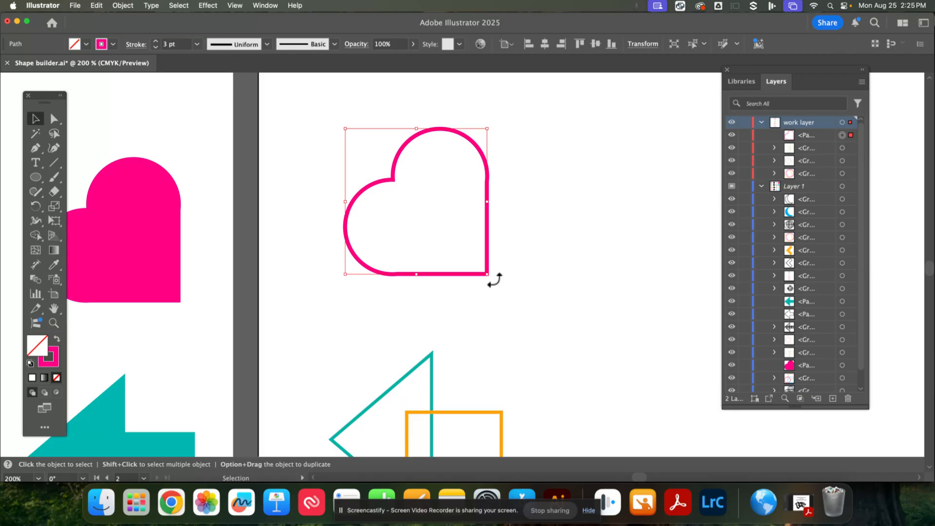
click(57, 340)
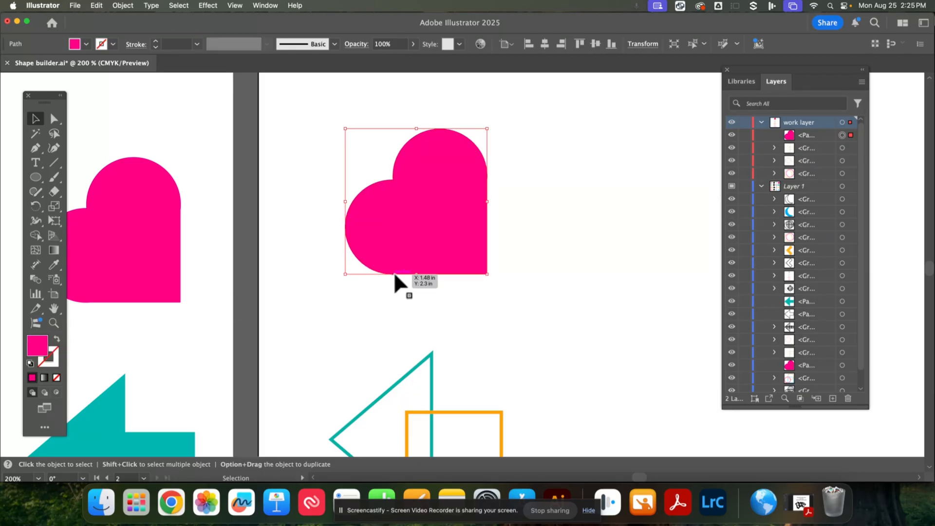
- Select the triangle and orange rectangle and merge them into one arrow shape with Shape Builder
drag(544, 355, 490, 142)
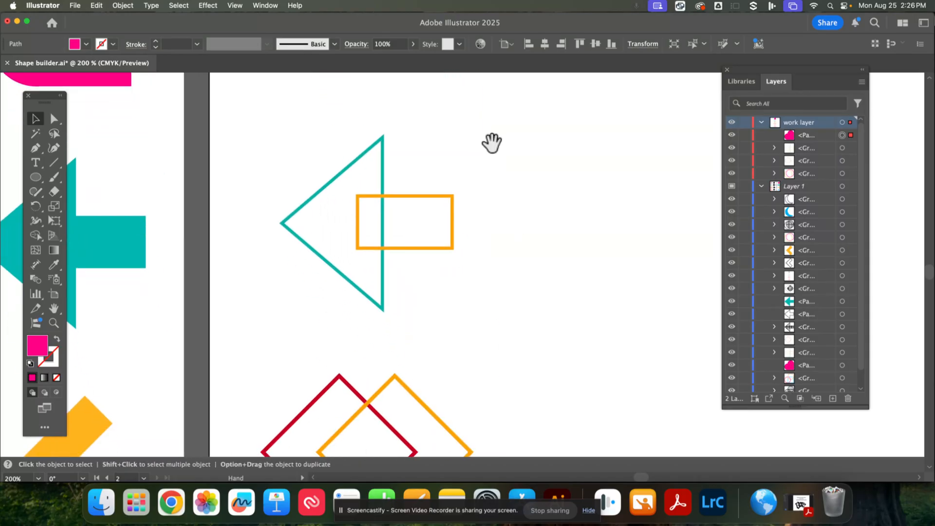
drag(276, 138, 518, 252)
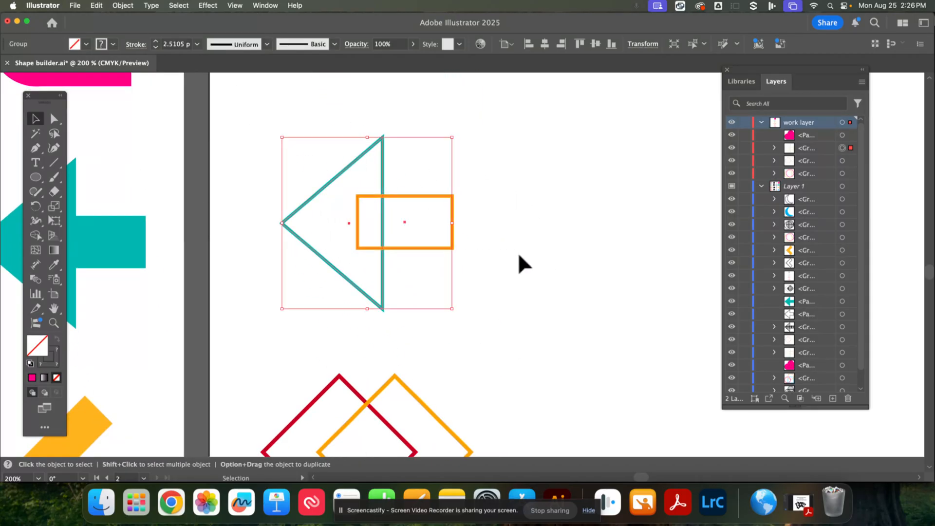
click(37, 233)
drag(420, 212, 335, 211)
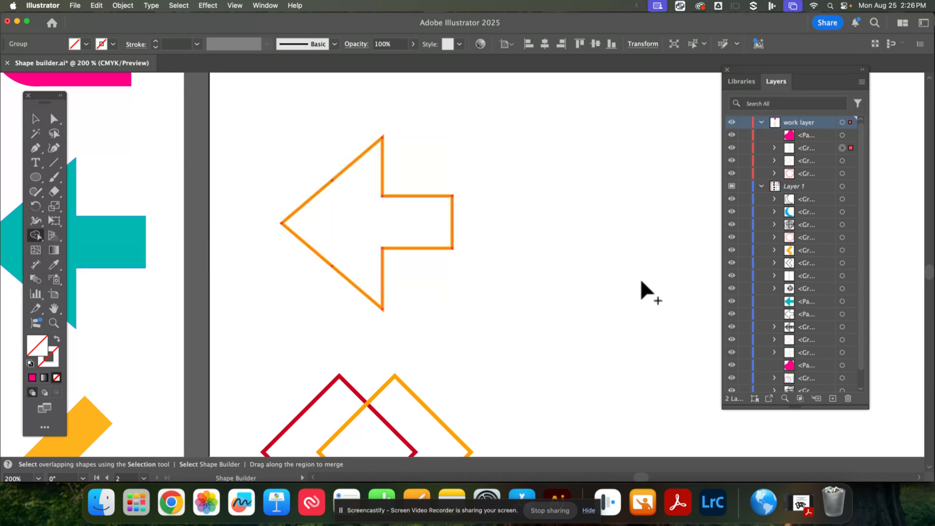
- Swap the arrow's stroke into a fill and change the fill colour to pink
mouse_move(494, 361)
mouse_down()
mouse_move(459, 213)
mouse_move(466, 175)
mouse_move(516, 336)
mouse_up()
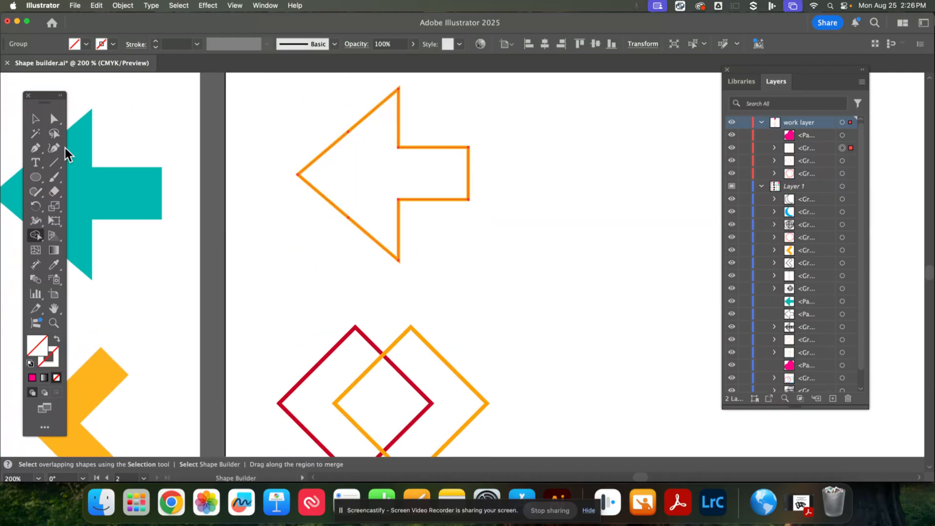
click(35, 118)
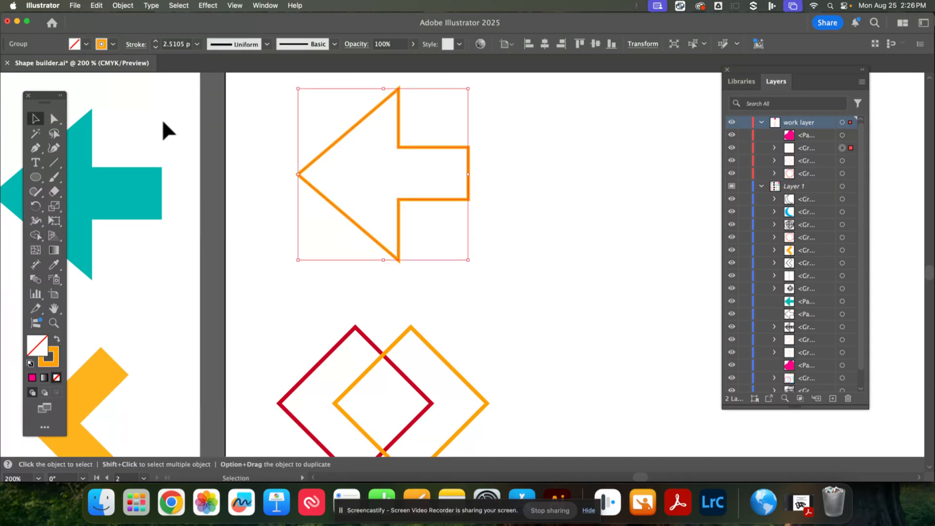
click(59, 337)
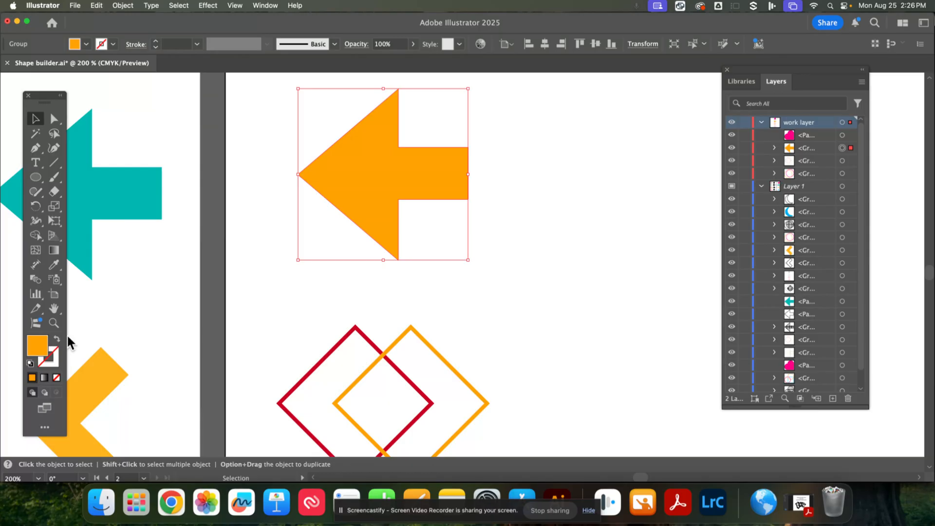
click(86, 44)
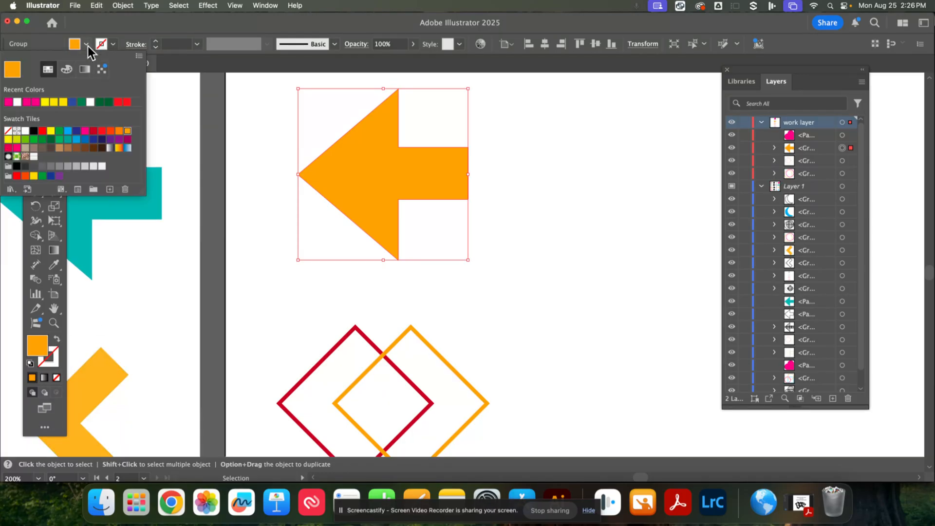
click(36, 103)
- Select the two overlapping diamonds and use Shape Builder to delete the orange diamond and overlap, leaving a red chevron
scroll(527, 336, down, 5)
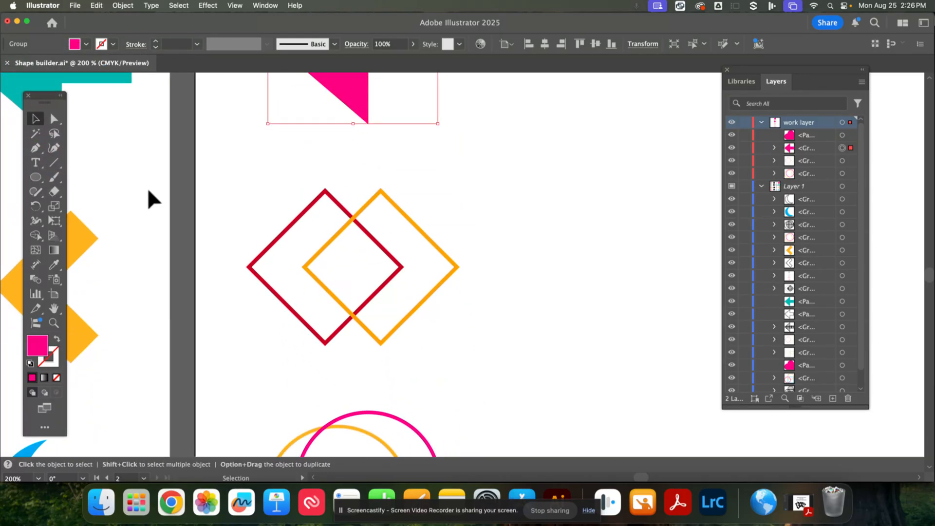
drag(258, 188, 486, 330)
drag(167, 309, 618, 245)
mouse_move(164, 234)
mouse_down()
mouse_move(363, 233)
mouse_move(466, 216)
mouse_up()
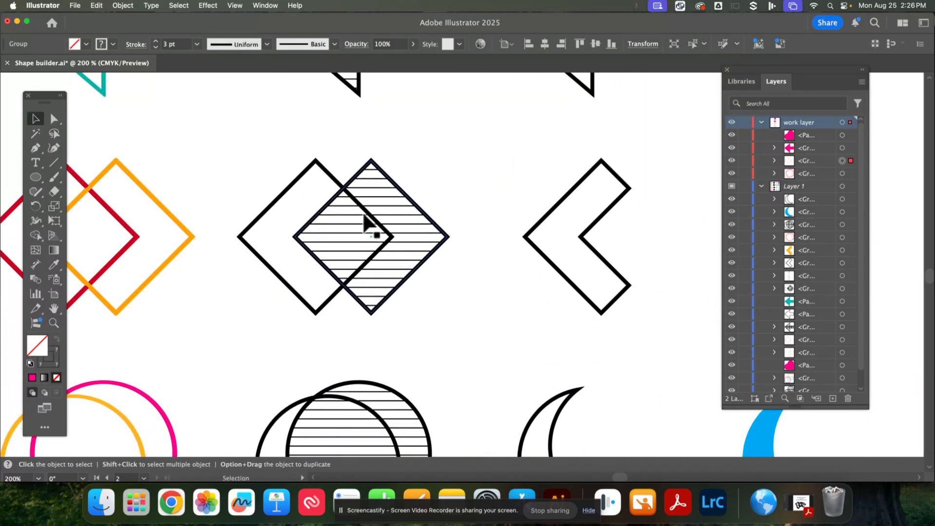
drag(440, 291, 271, 273)
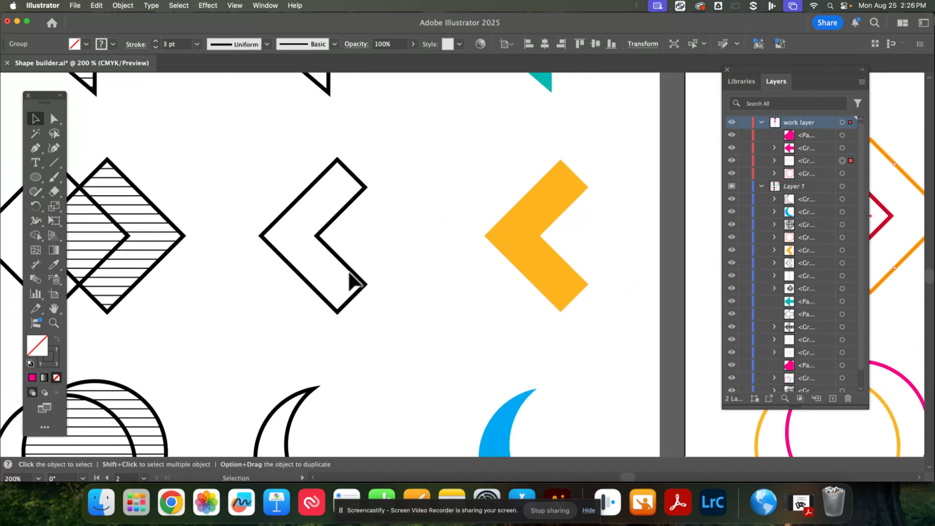
drag(392, 244, 213, 221)
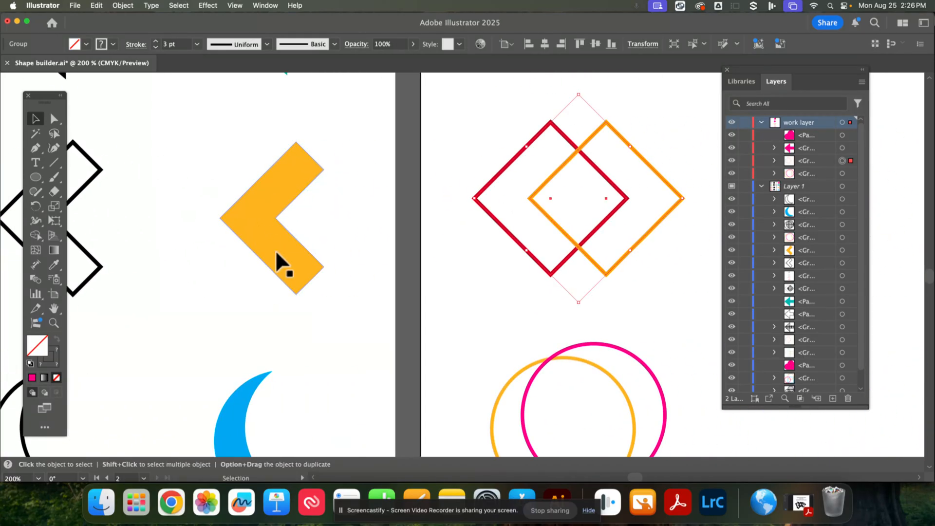
drag(451, 273, 265, 282)
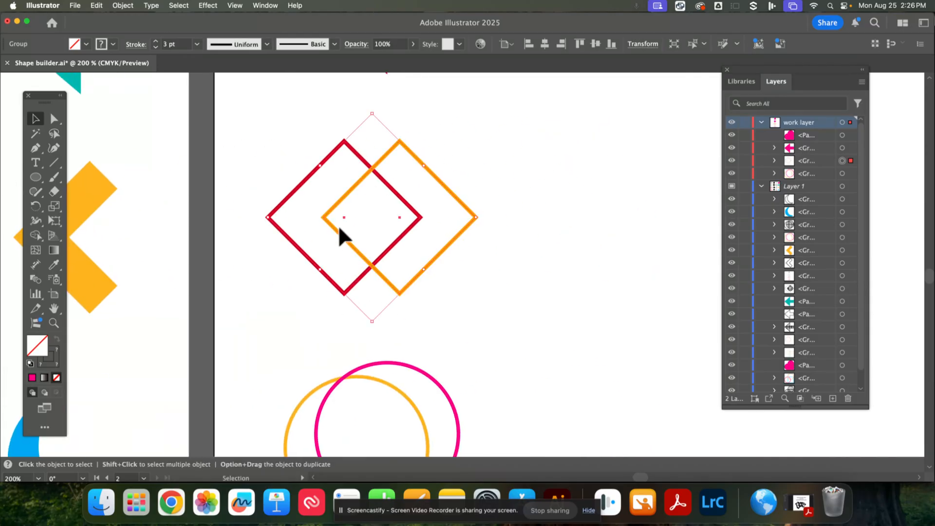
click(39, 235)
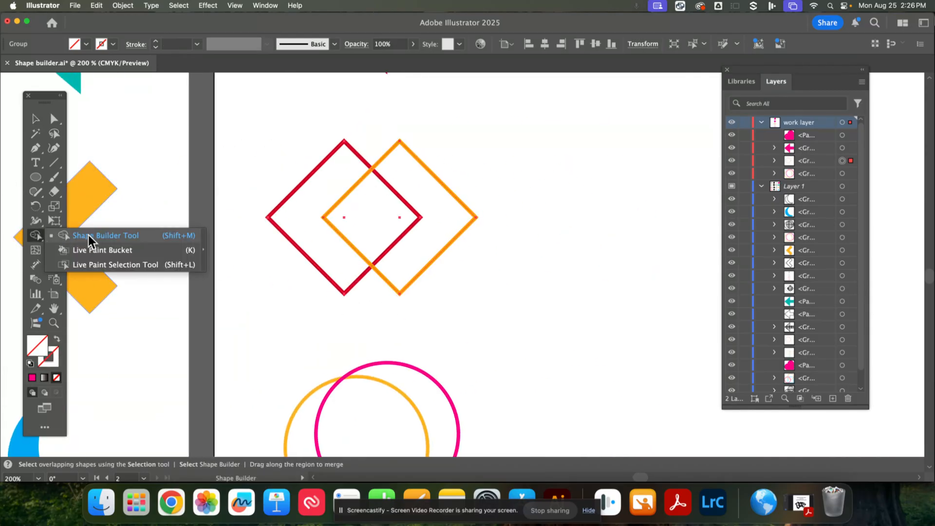
click(89, 235)
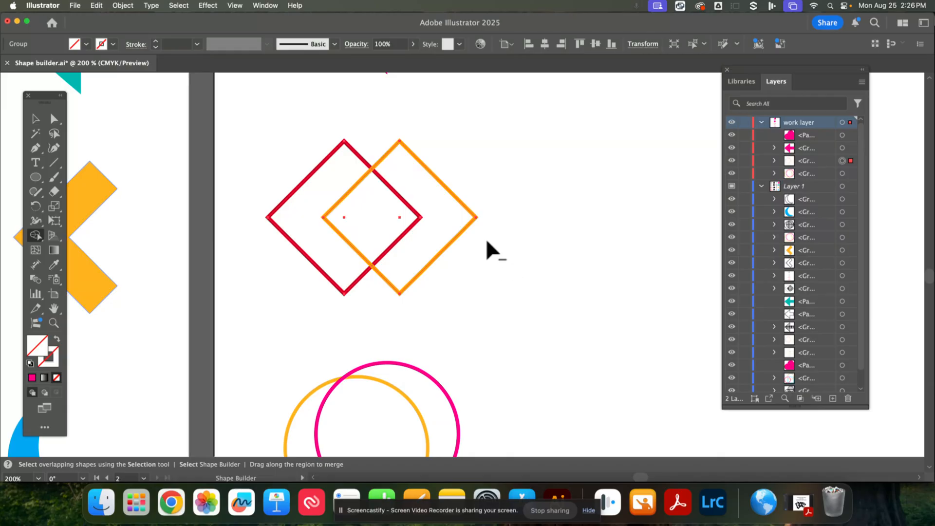
drag(488, 240, 374, 233)
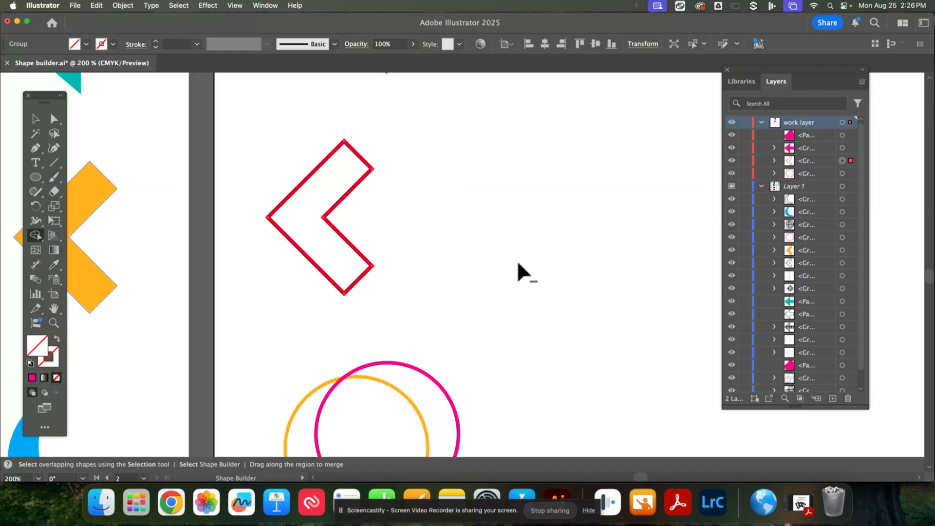
- Select both overlapping circles and remove the pink circle's area with Shape Builder, leaving an orange crescent
key(space)
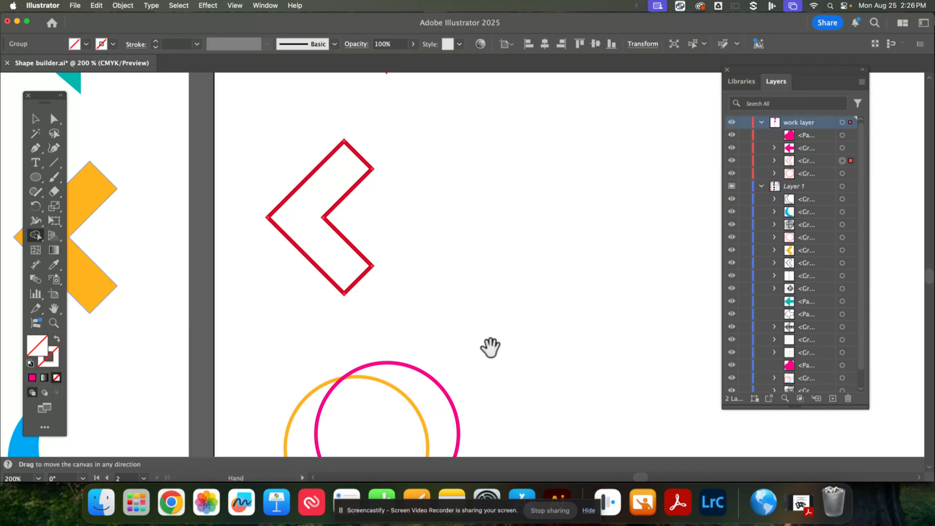
drag(490, 347, 445, 178)
click(35, 119)
drag(224, 193, 455, 339)
click(35, 236)
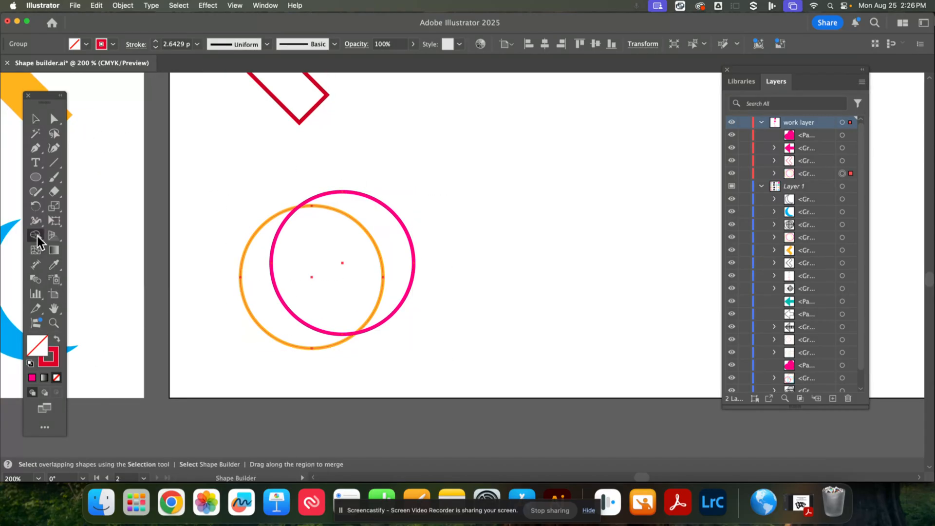
mouse_move(404, 281)
mouse_down()
mouse_move(334, 286)
mouse_move(393, 282)
mouse_up()
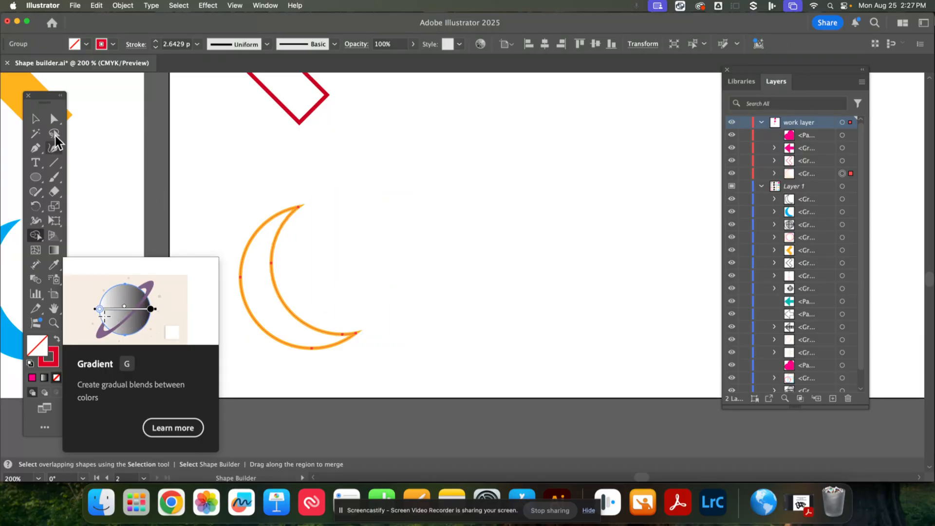
- Deselect and undo the crescent operation to restore the two circles
click(36, 119)
click(345, 340)
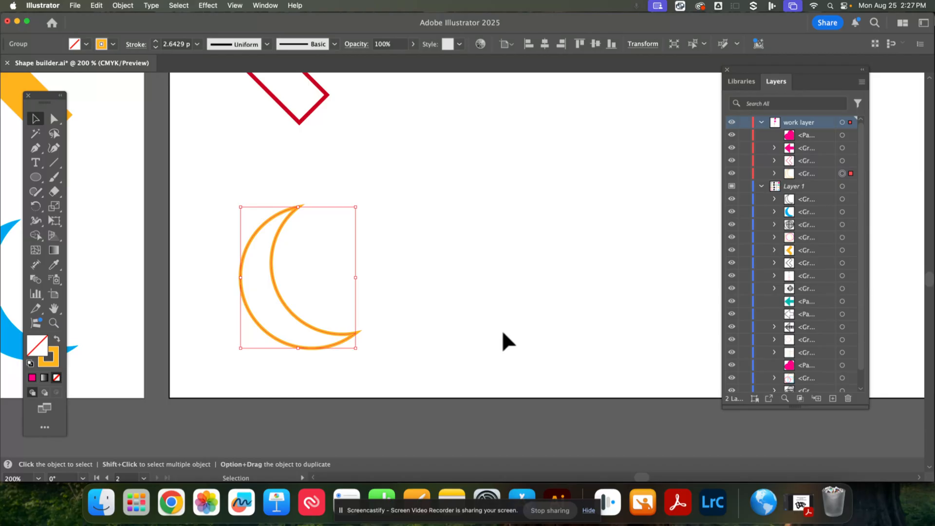
key(super+z)
key(super+z)
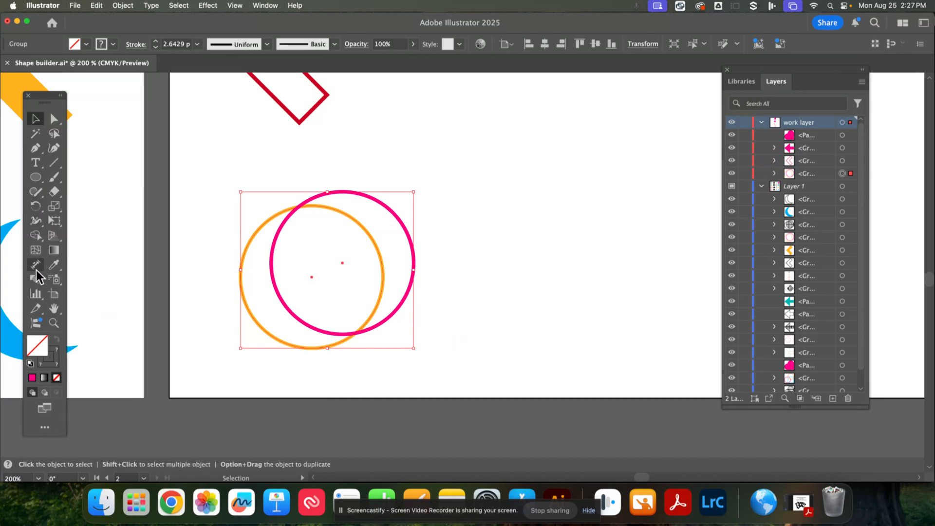
- Rebuild the orange crescent by deleting the pink circle's area with Shape Builder
click(35, 235)
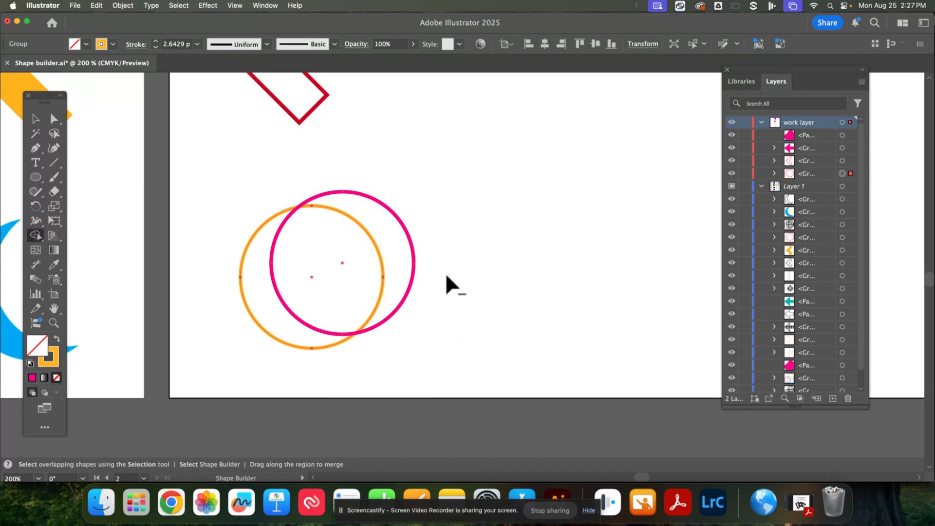
drag(448, 273, 336, 280)
drag(537, 312, 292, 410)
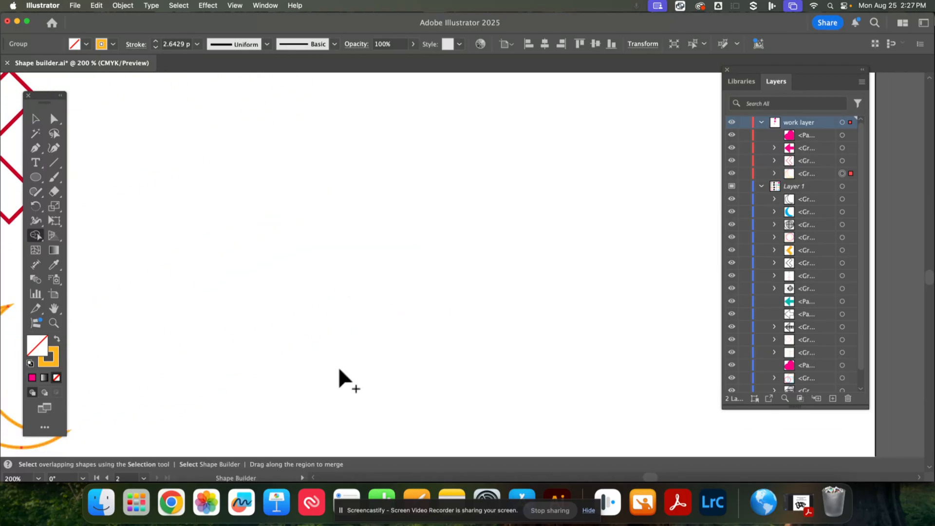
- Draw a large star with the Star tool and give it a solid orange fill
click(37, 179)
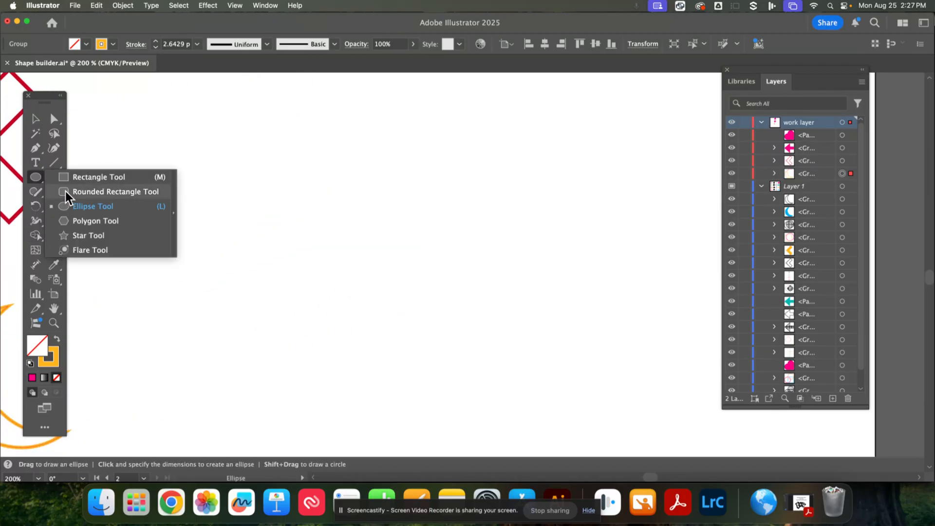
click(92, 236)
drag(331, 212, 433, 330)
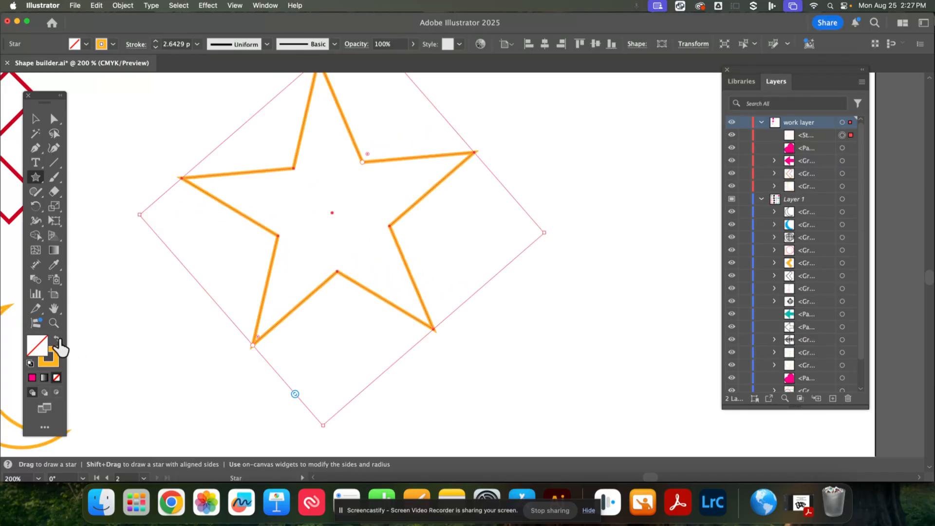
click(58, 341)
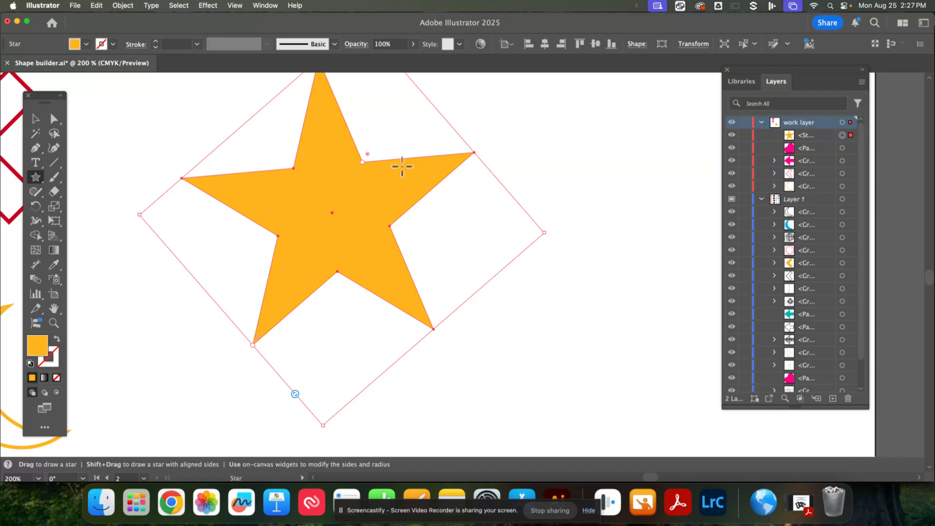
- Draw a circle over the star's centre, nudge it into place, and fill it with blue
click(38, 182)
drag(39, 186, 87, 206)
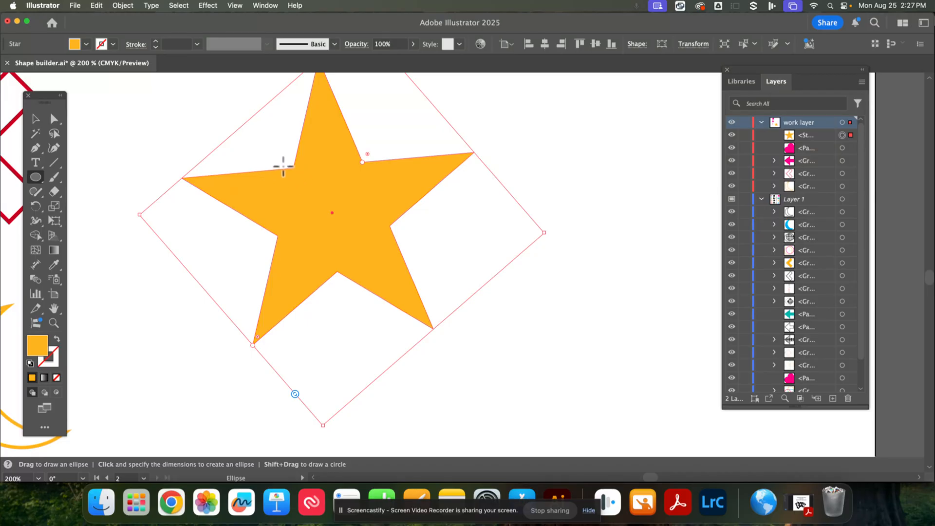
drag(280, 162, 420, 266)
click(37, 119)
drag(315, 220, 294, 194)
click(101, 44)
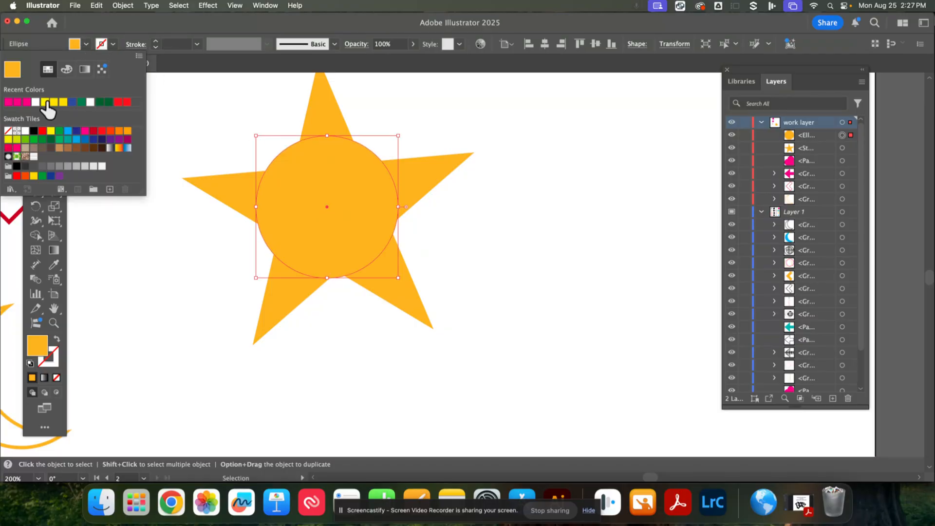
click(71, 102)
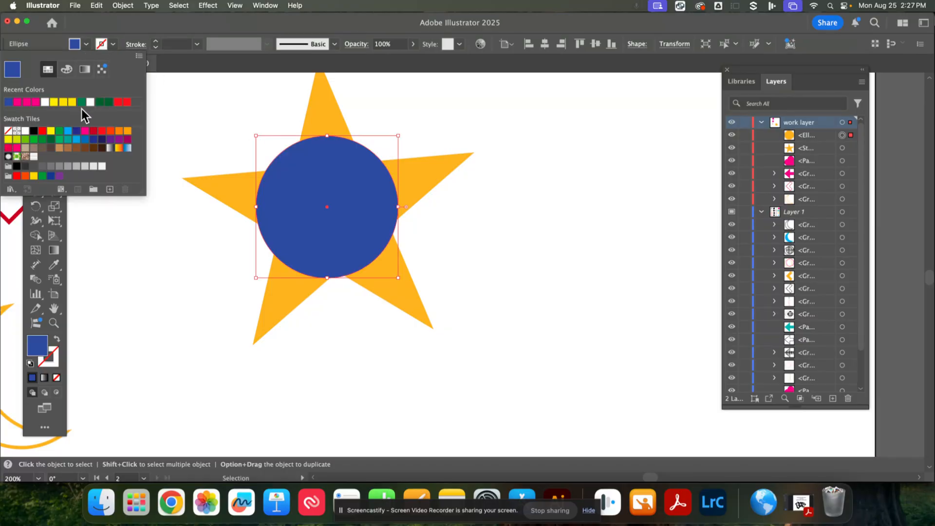
- Select the star and circle together and delete the circle's central region with Shape Builder
click(303, 226)
drag(320, 217, 323, 221)
drag(501, 286, 296, 176)
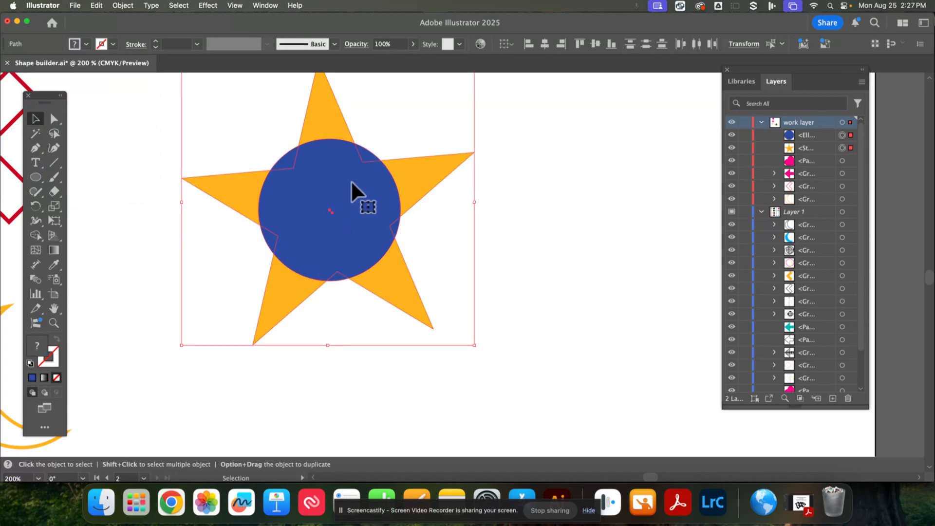
click(34, 239)
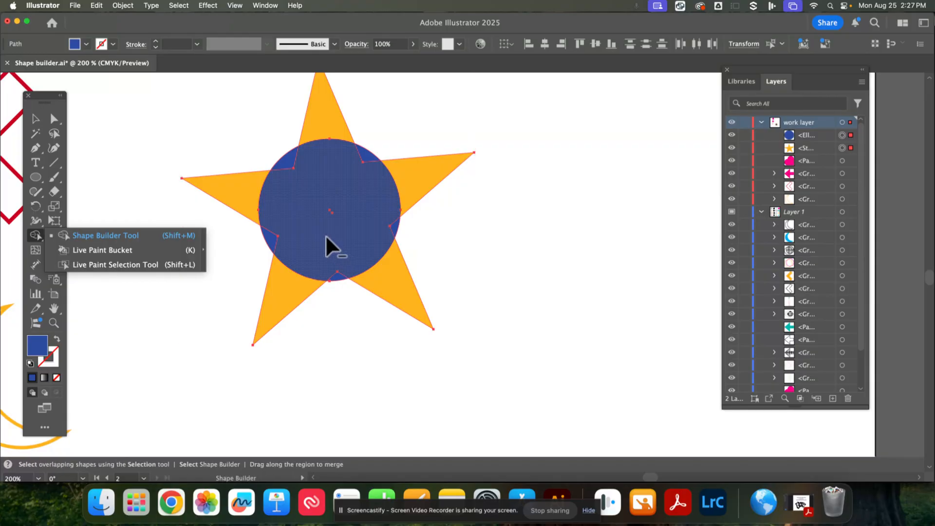
click(325, 232)
click(335, 198)
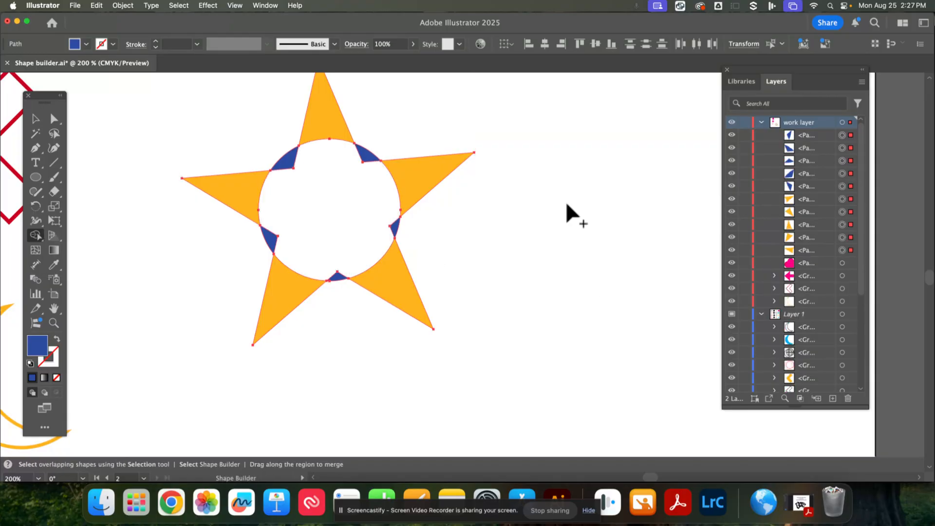
- Select the star pieces and remove the five blue slivers around the circle's edge with Shape Builder
click(35, 119)
click(469, 265)
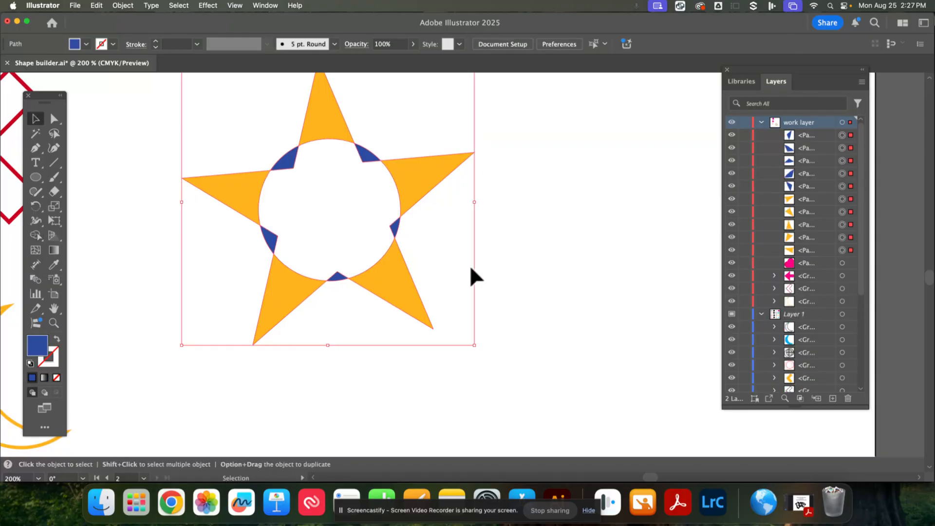
click(395, 233)
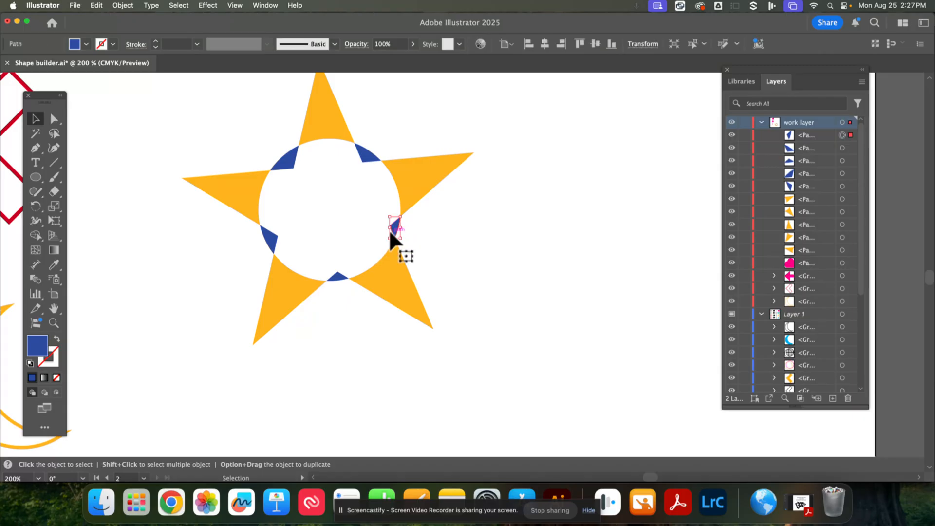
click(420, 185)
click(368, 154)
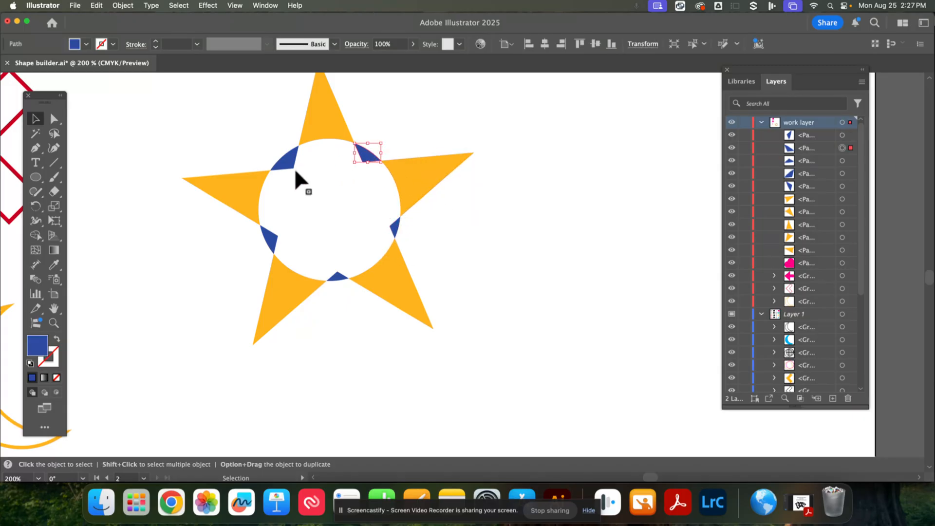
click(288, 161)
drag(473, 343, 176, 107)
click(39, 235)
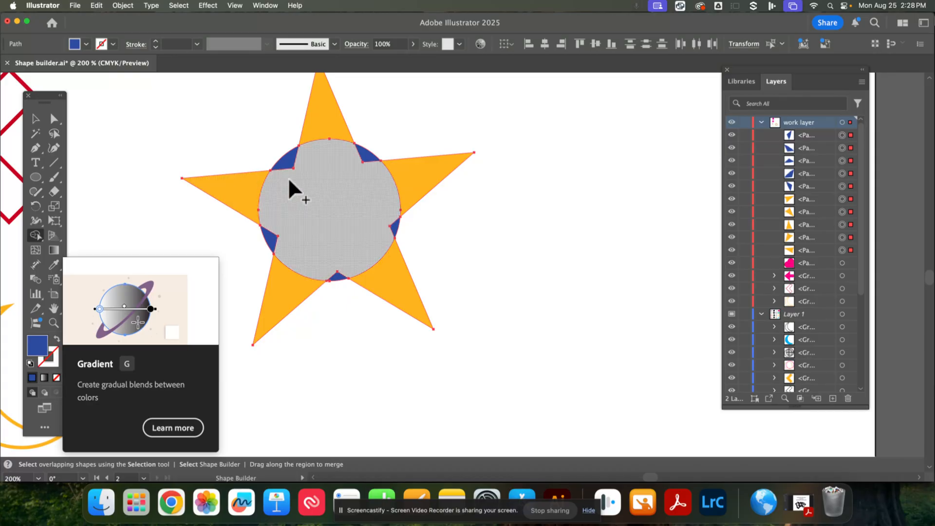
drag(283, 169, 276, 152)
drag(351, 189, 385, 133)
alt+click(394, 228)
alt+click(336, 277)
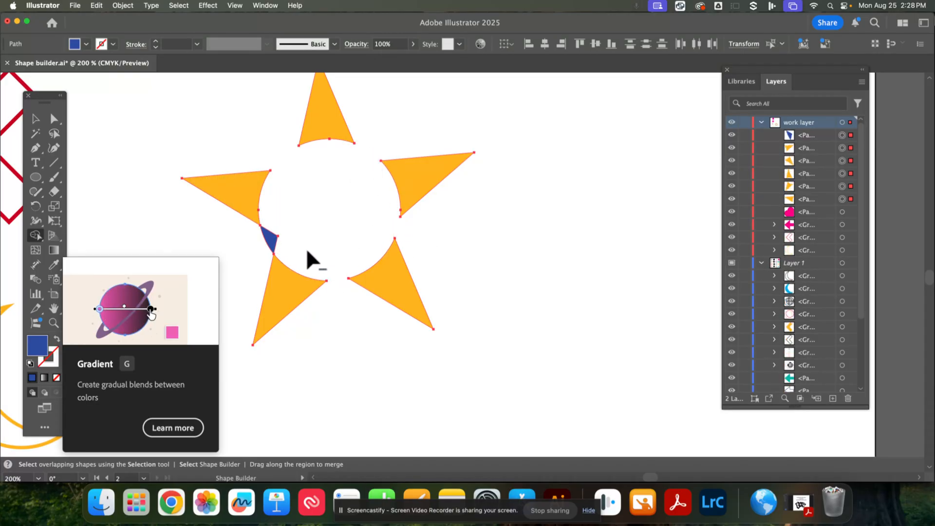
alt+click(268, 237)
click(38, 121)
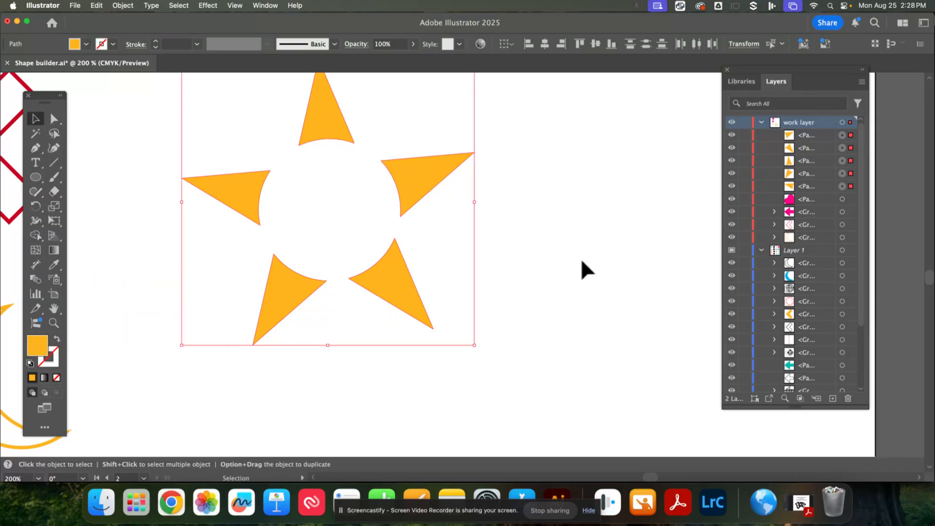
click(502, 348)
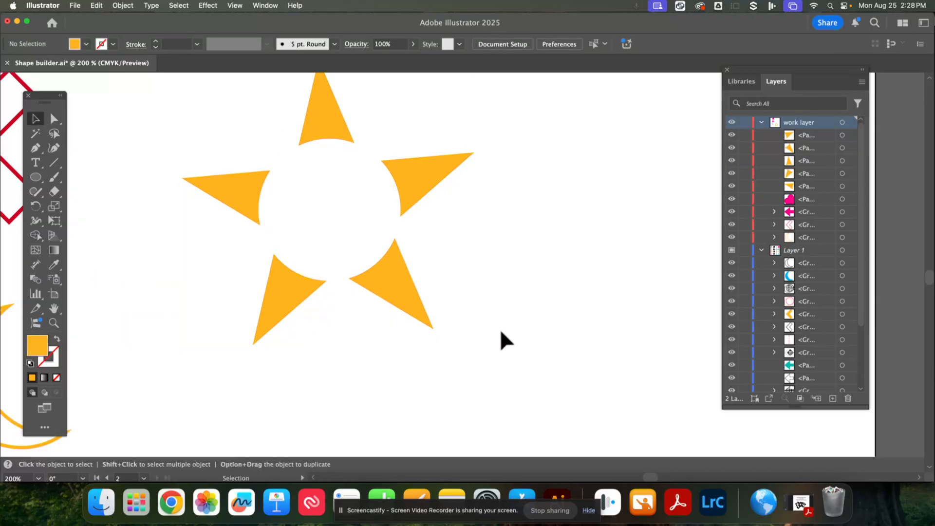
- Drag the separated star points apart and delete most of them
click(220, 190)
click(305, 295)
drag(385, 270, 561, 282)
drag(438, 167, 534, 132)
drag(330, 129, 388, 139)
drag(252, 203, 242, 187)
click(286, 304)
drag(567, 371, 269, 184)
key(Delete)
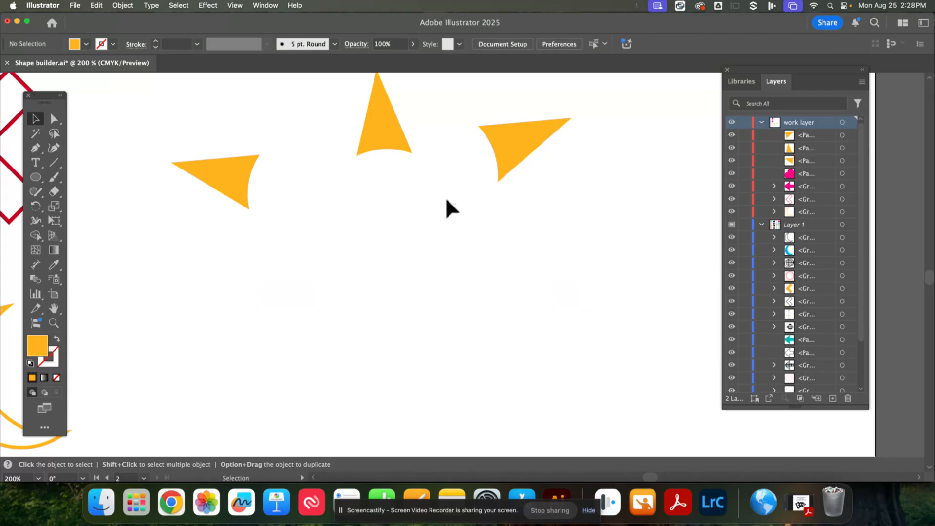
drag(446, 200, 167, 142)
key(Delete)
- Draw a large rectangle with the Rectangle tool and fill it with pink
drag(29, 174, 36, 180)
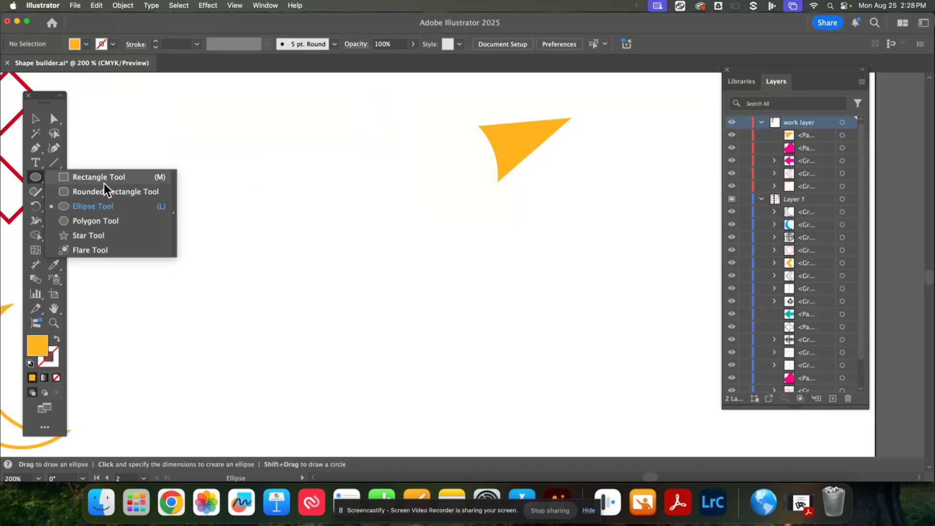
drag(104, 183, 104, 183)
drag(174, 181, 426, 372)
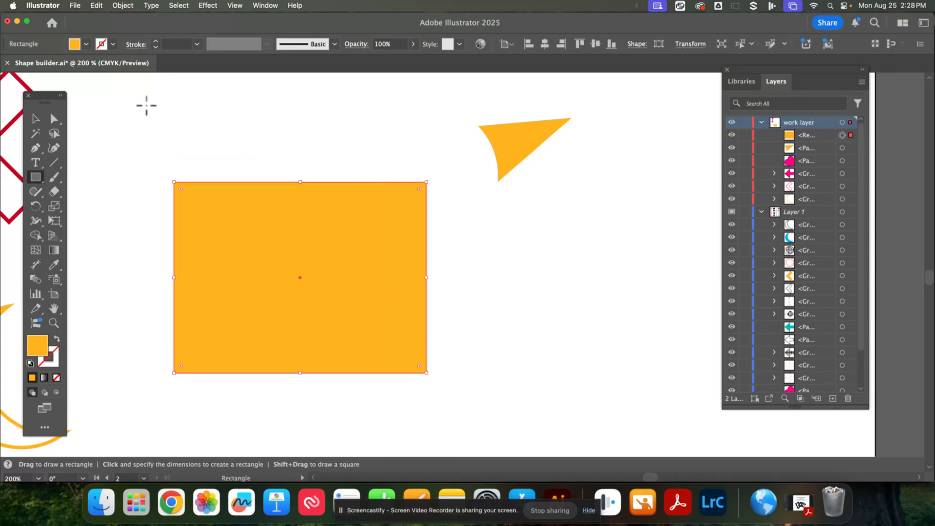
click(86, 47)
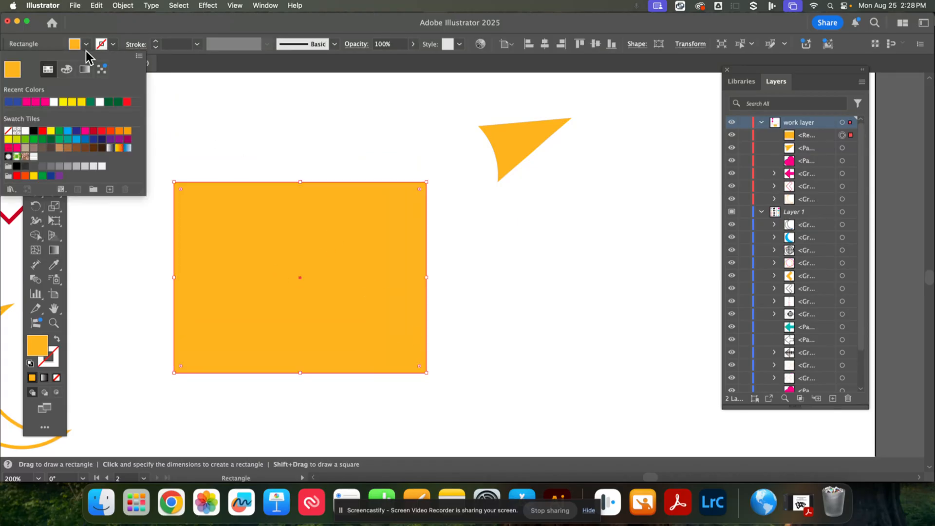
click(36, 101)
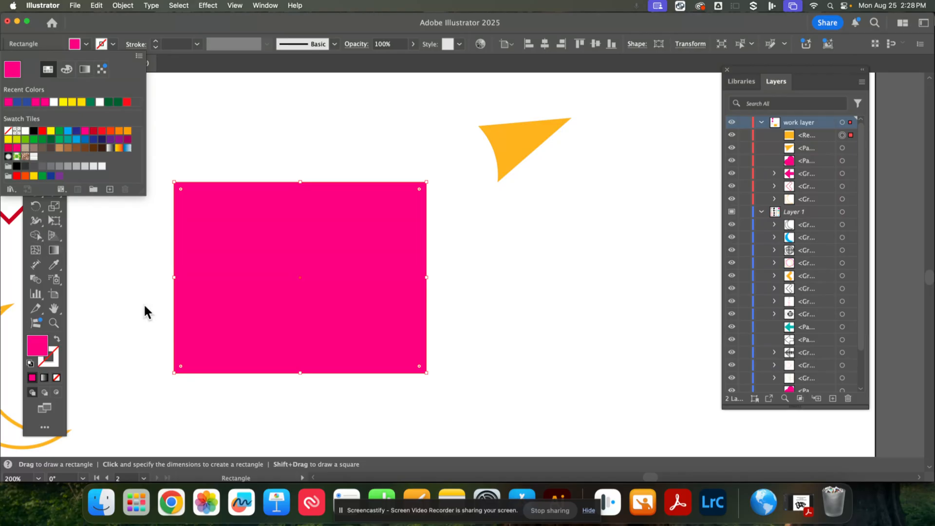
click(82, 245)
- Draw a hexagon with the Polygon tool, move it onto the rectangle's centre, and fill it yellow
click(36, 180)
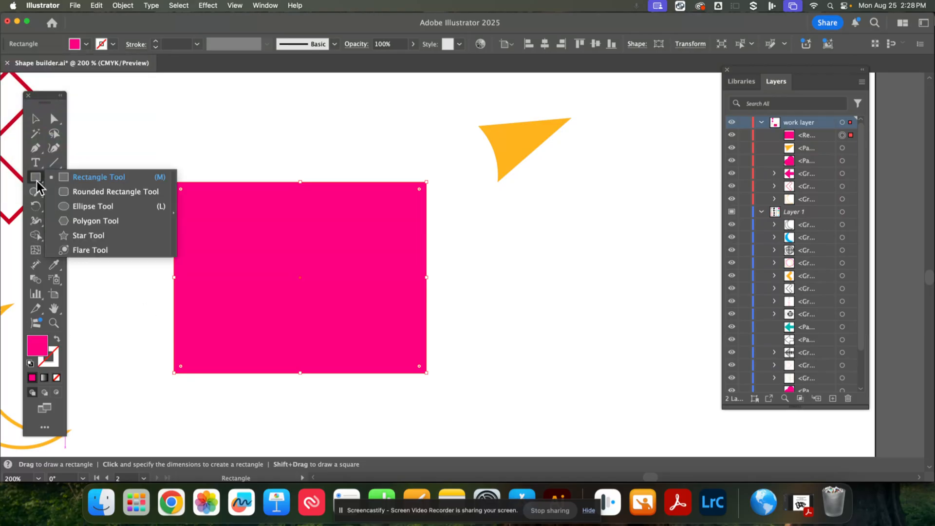
click(88, 221)
mouse_move(250, 243)
mouse_down()
mouse_move(384, 328)
mouse_move(315, 299)
mouse_up()
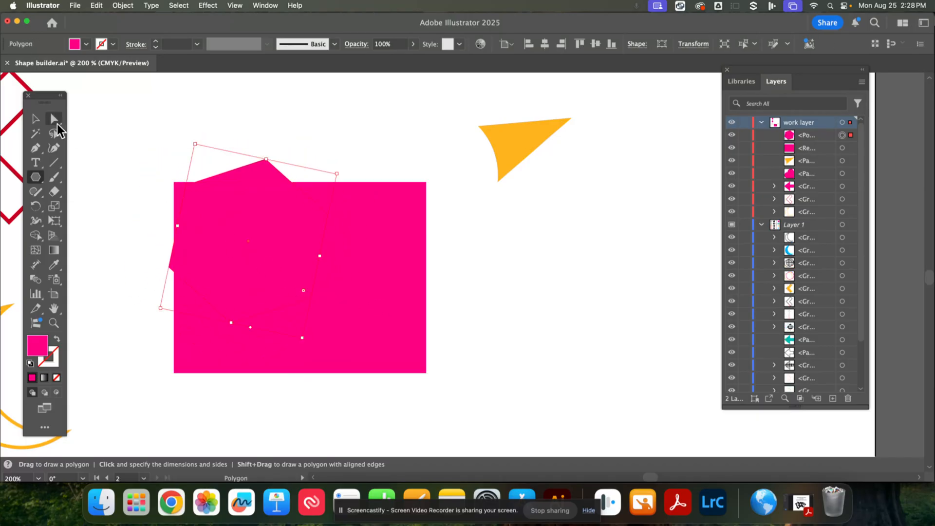
click(36, 118)
drag(248, 213, 303, 262)
drag(359, 386, 322, 386)
drag(445, 389, 215, 265)
click(296, 310)
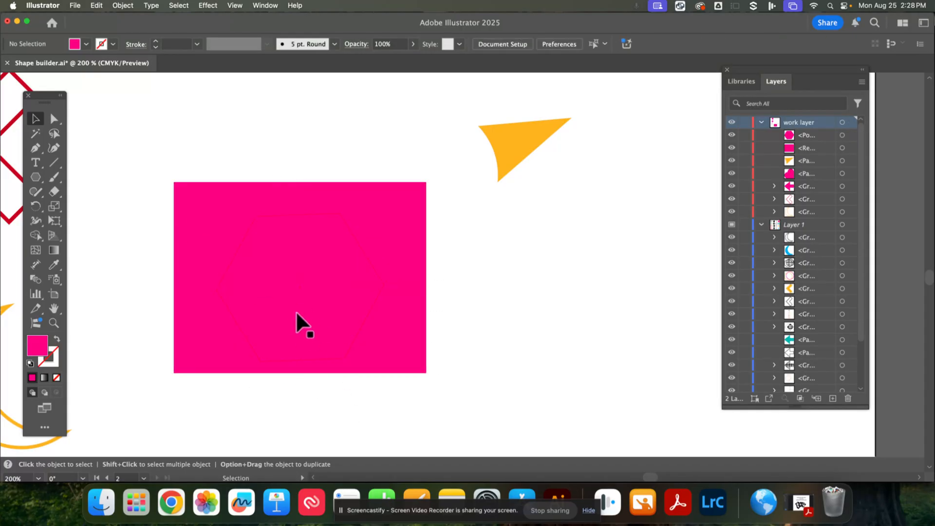
click(86, 44)
click(81, 102)
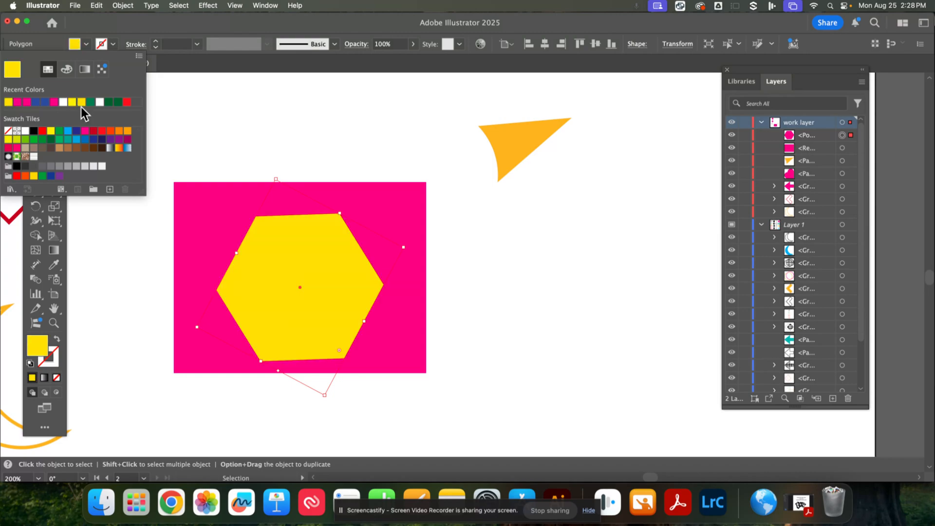
- Select the rectangle and hexagon together and delete the hexagon's area with Shape Builder
click(287, 280)
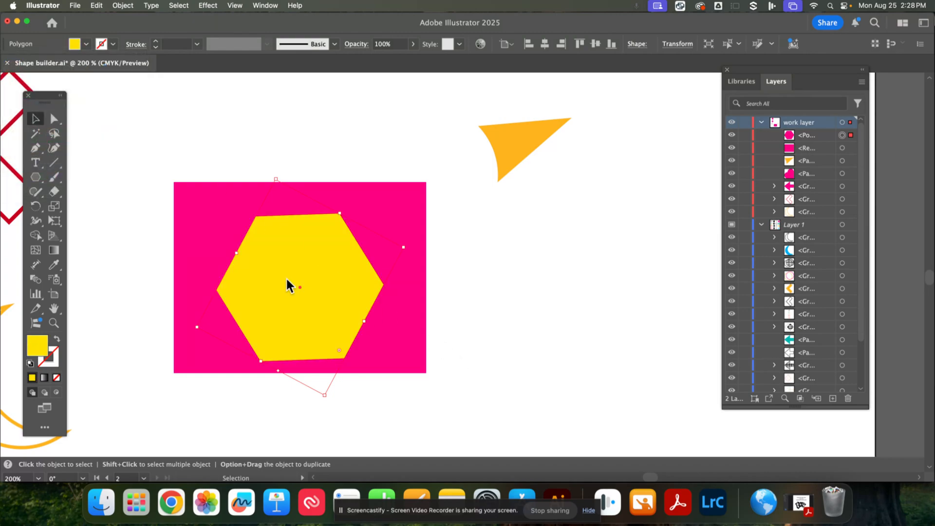
shift+click(224, 214)
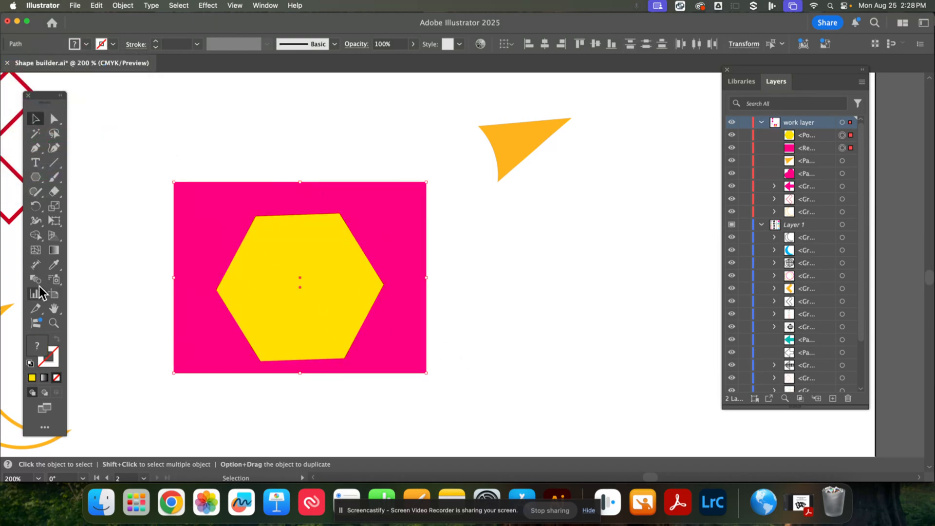
click(36, 231)
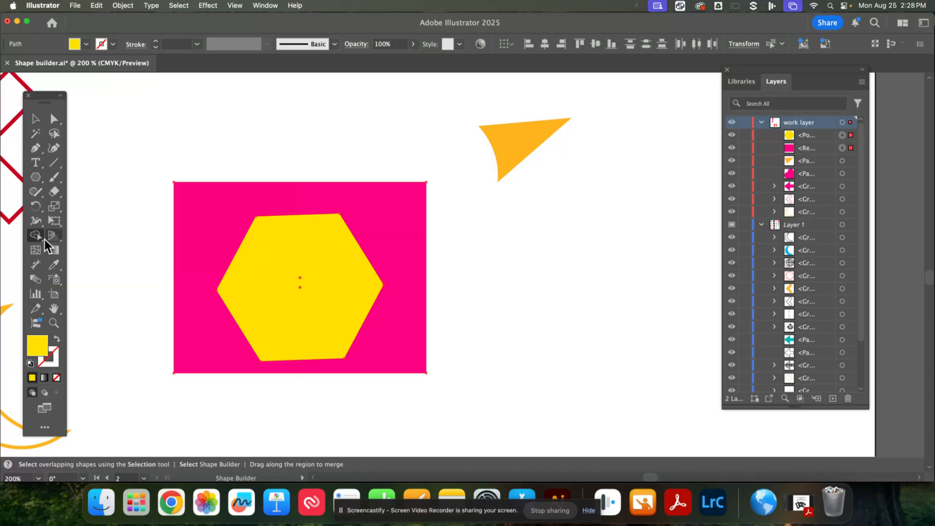
alt+click(292, 266)
click(36, 118)
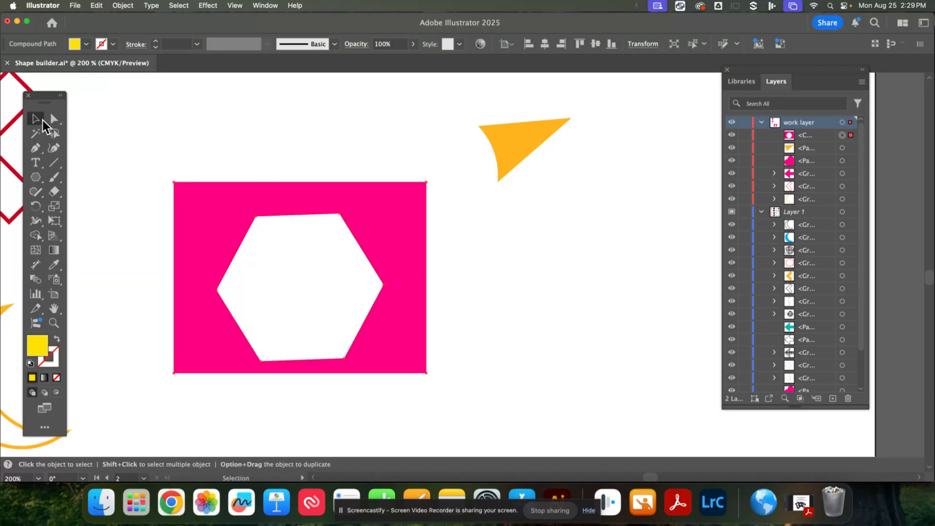
- Select and delete the pink frame and the remaining star point
click(575, 334)
drag(390, 363, 402, 335)
drag(567, 166, 395, 156)
key(Delete)
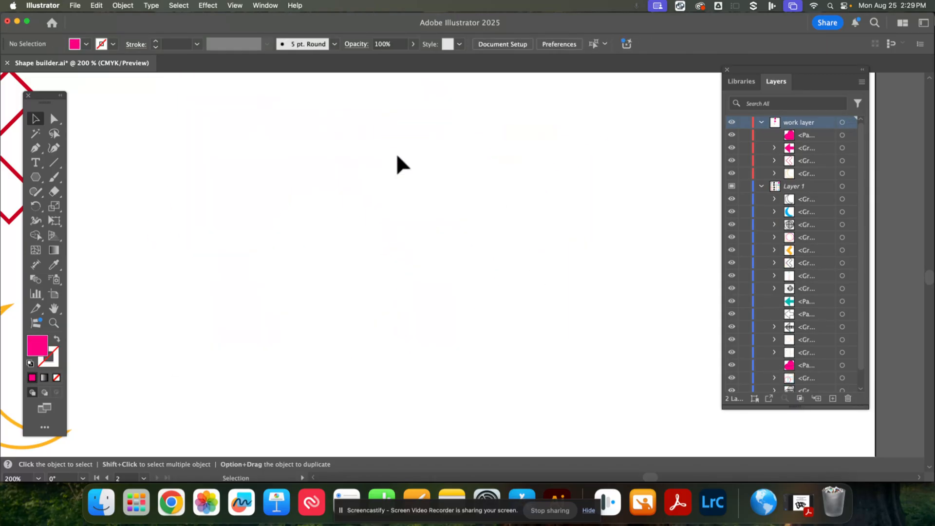
- Zoom out to both artboards and swap the orange crescent's stroke into a fill
key(super+minus)
key(super+minus)
key(super+minus)
key(super+minus)
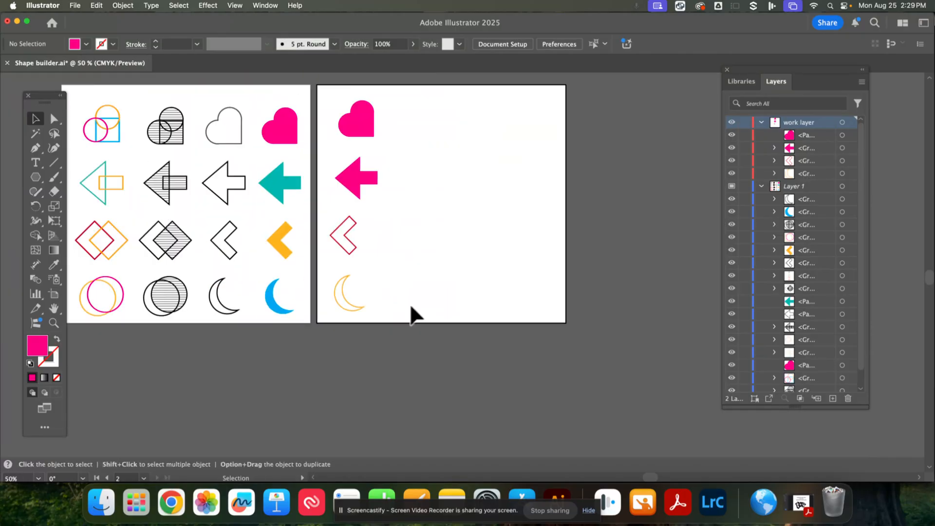
click(357, 304)
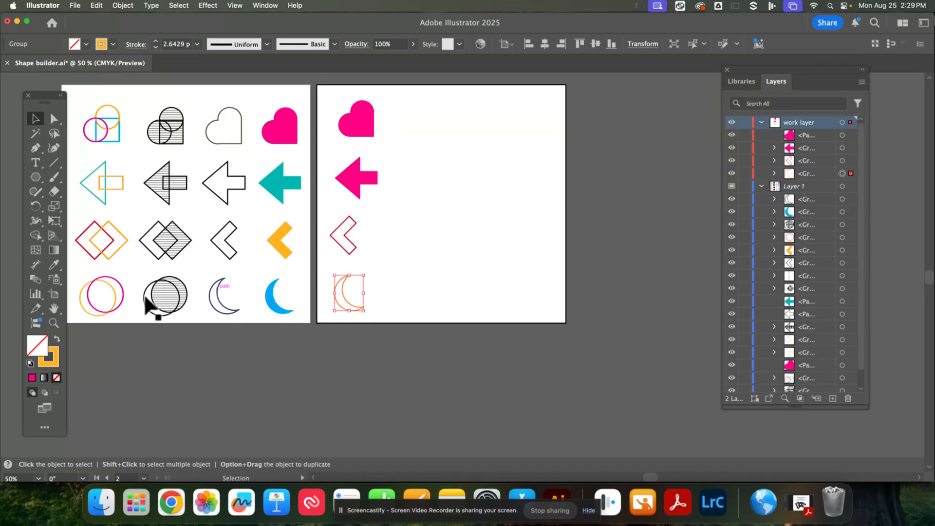
click(57, 347)
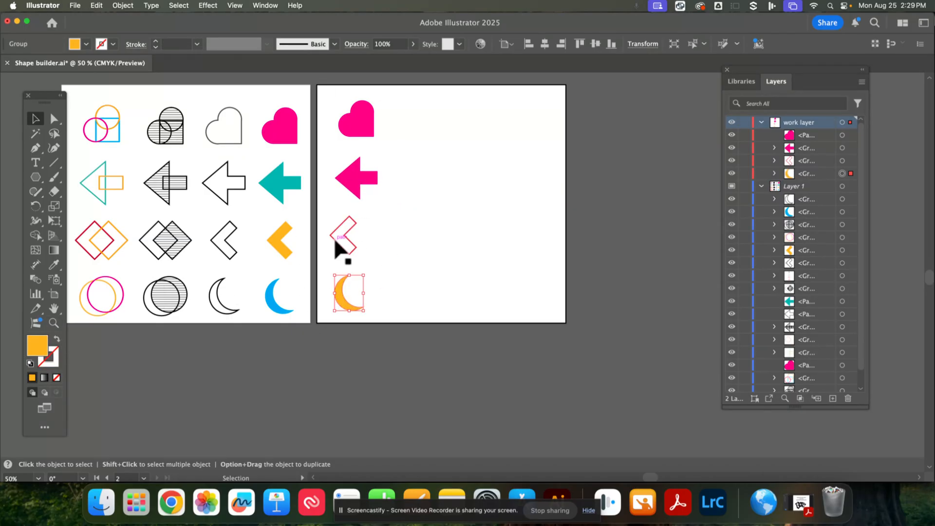
- Swap the red chevron's stroke into a fill
click(336, 246)
click(57, 340)
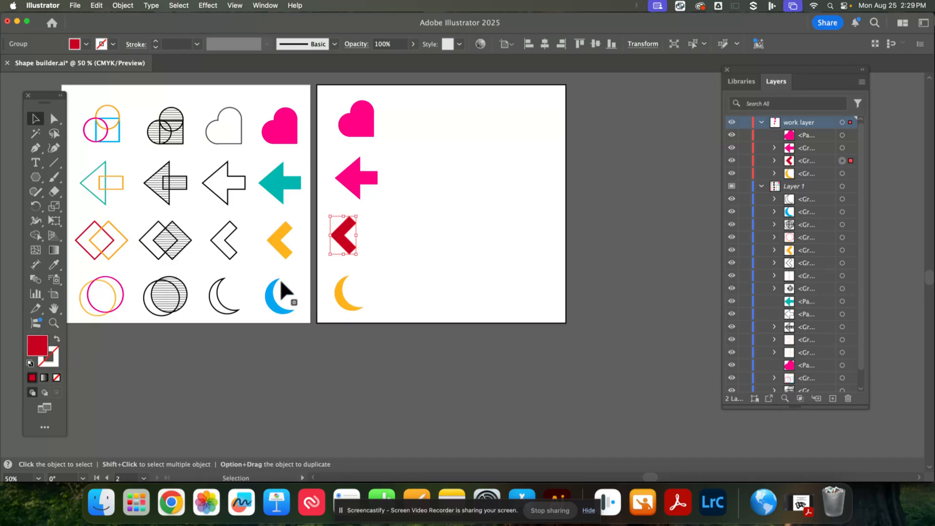
click(485, 312)
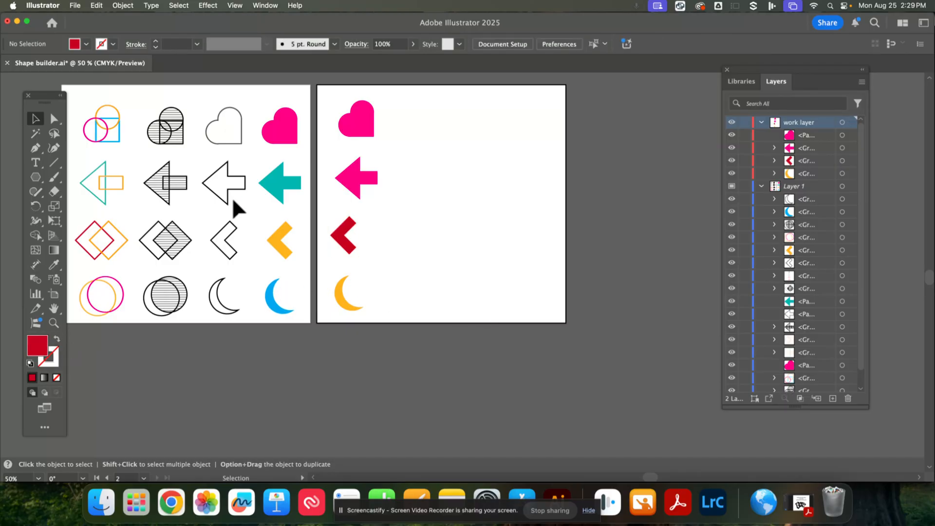
- Start Save As and browse to the Illustrator folder inside the GRAPHICS folder of My Drive on Google Drive
click(75, 6)
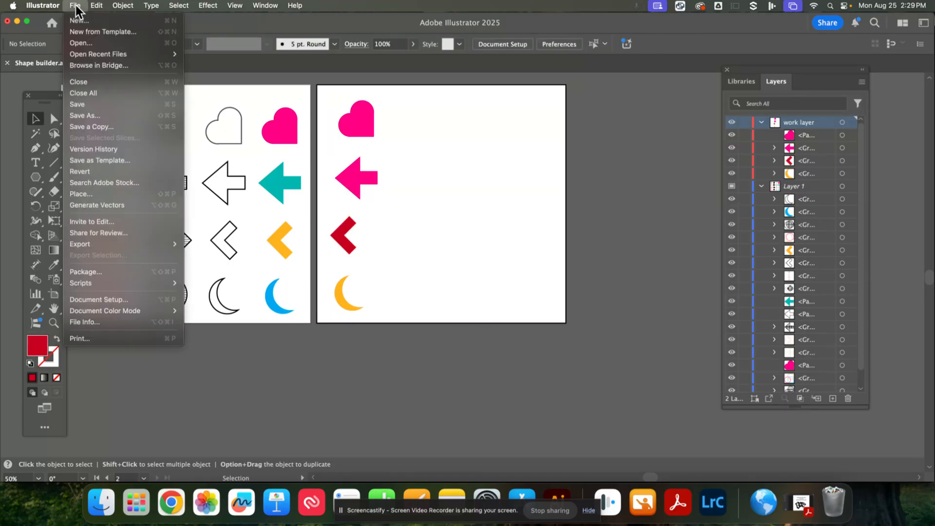
click(98, 112)
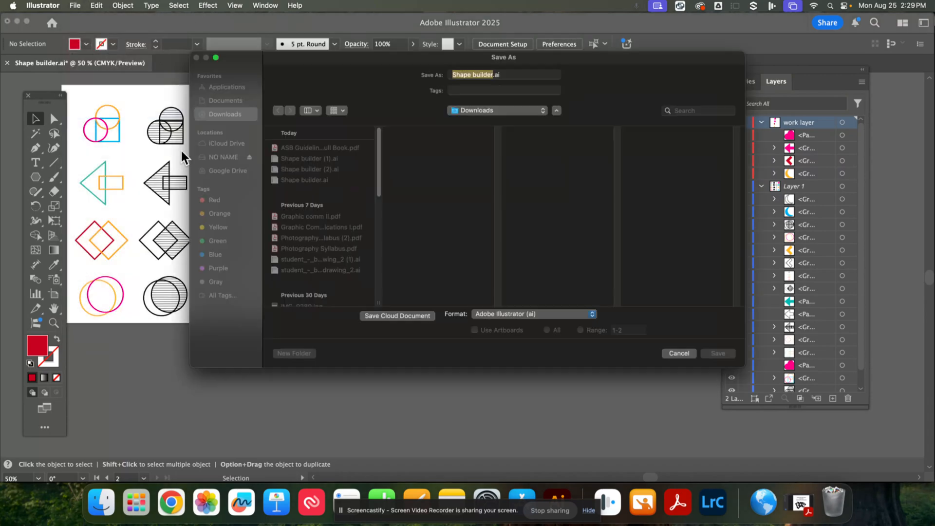
click(223, 170)
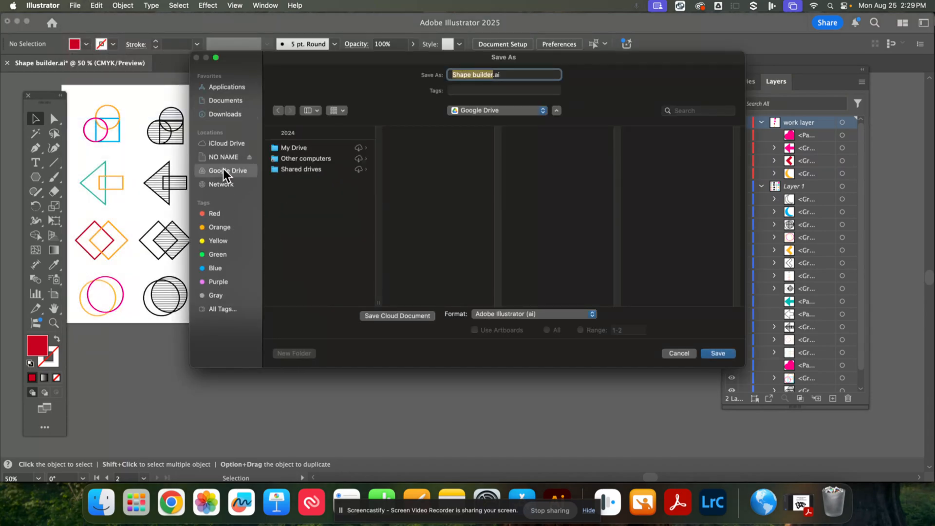
click(292, 148)
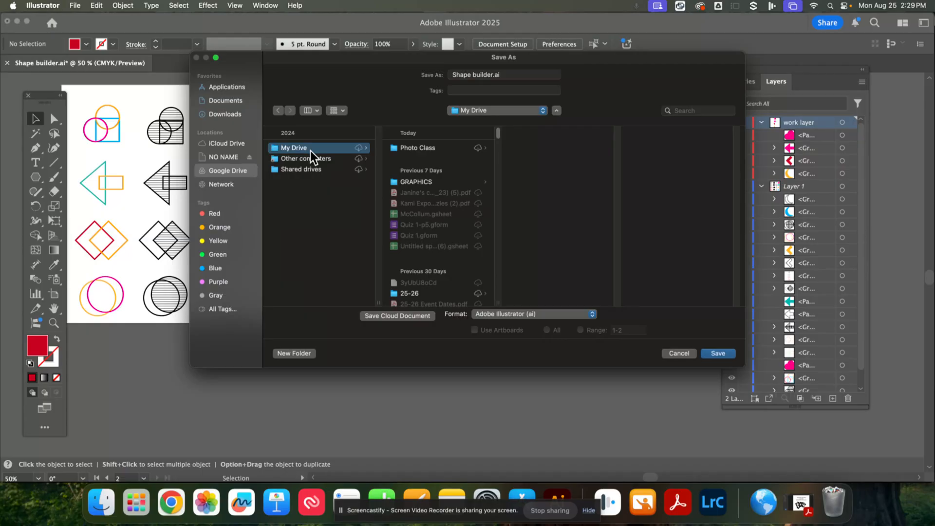
click(424, 181)
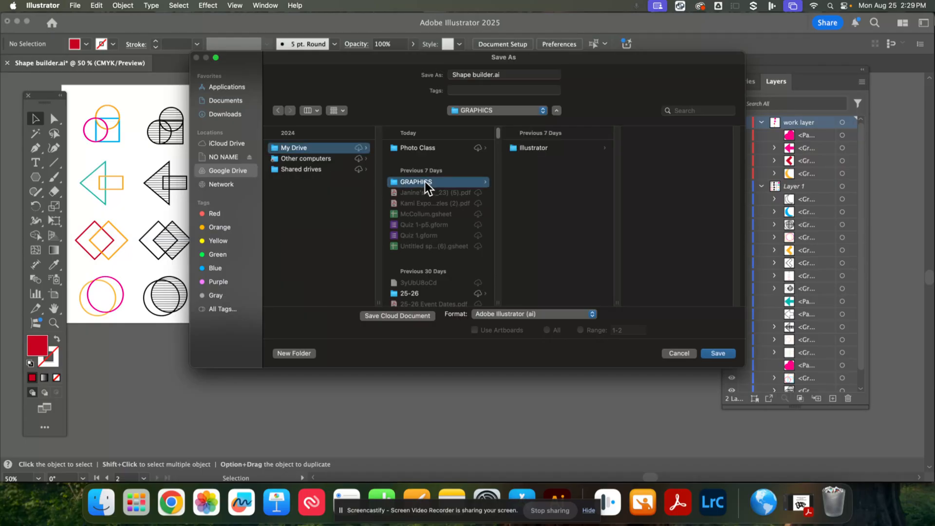
click(546, 149)
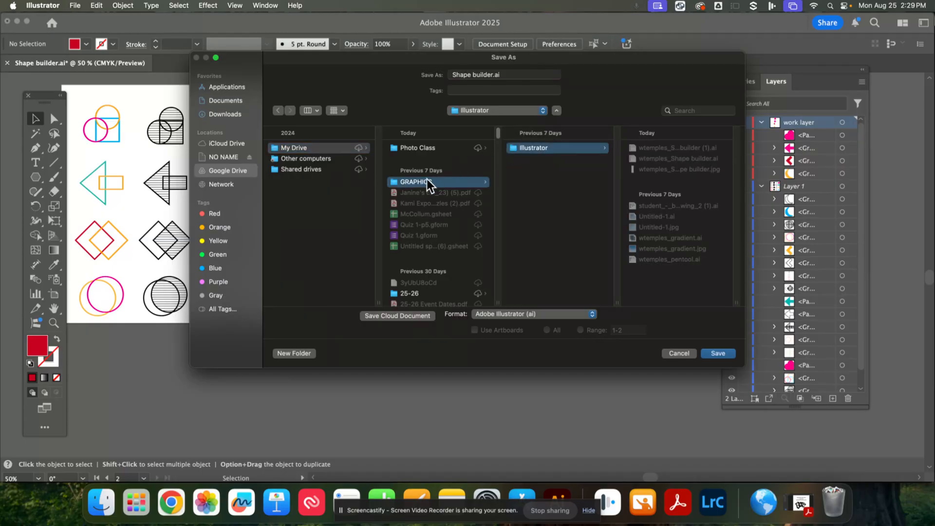
click(302, 148)
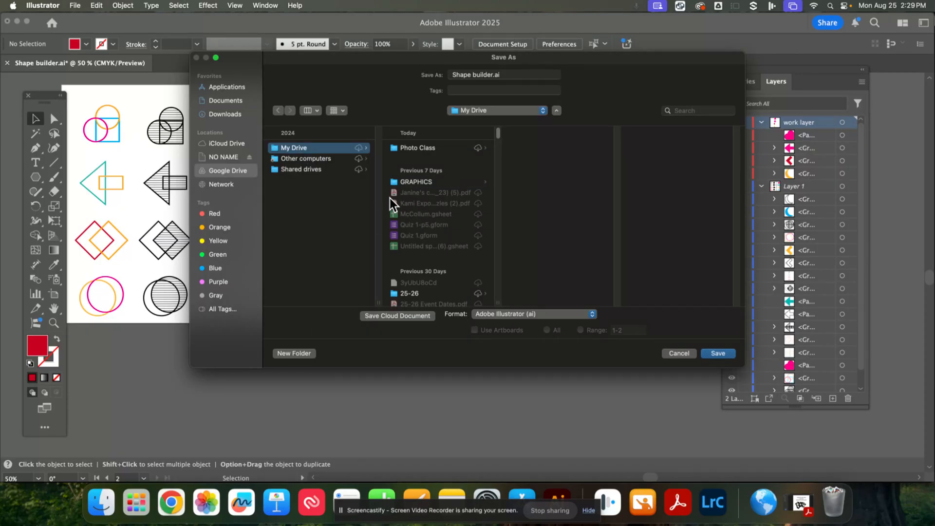
click(419, 182)
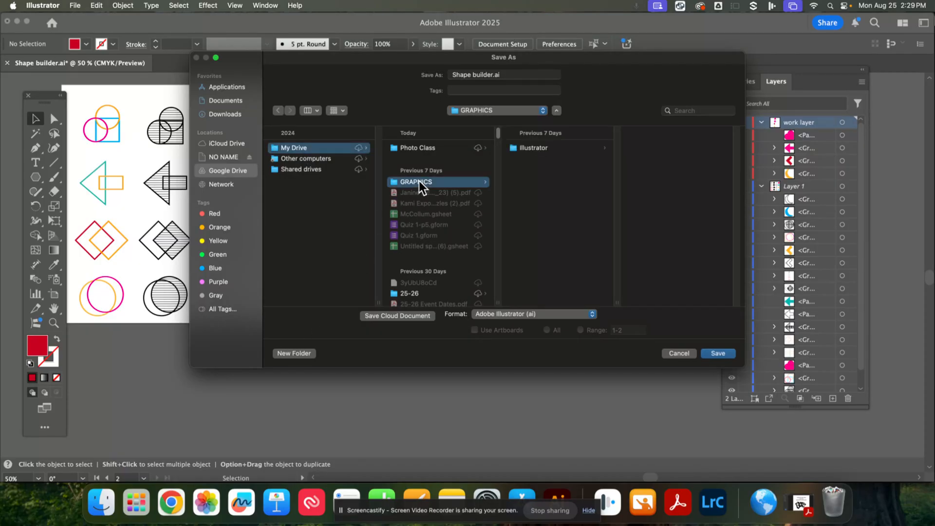
click(522, 149)
- Save the file there as wtemples_Shape builder.ai, replacing the existing file and accepting the Illustrator options
triple_click(454, 76)
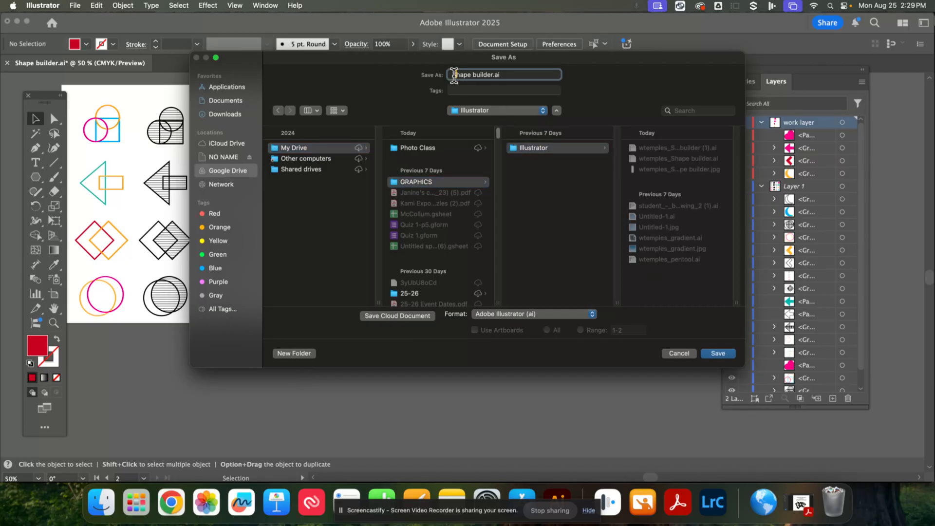
click(454, 75)
text(wtemples_)
click(710, 355)
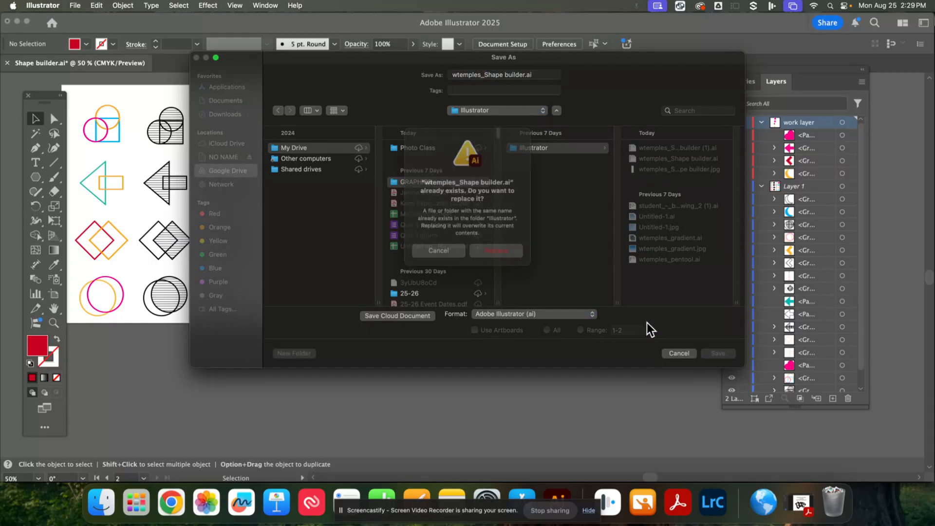
click(501, 261)
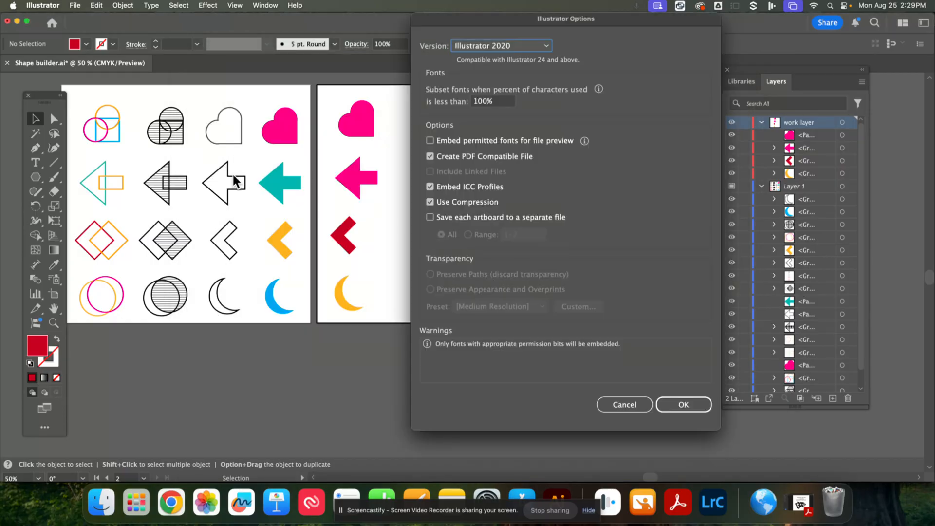
click(701, 407)
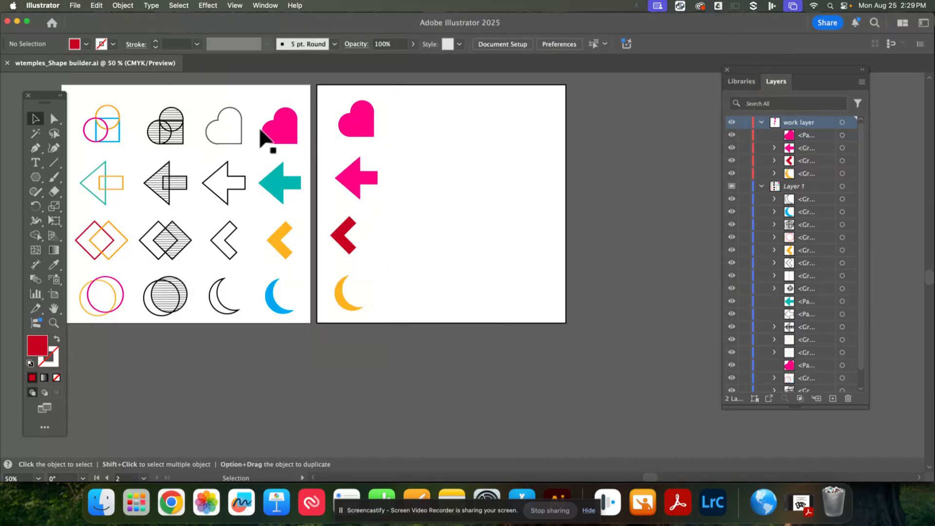
click(76, 7)
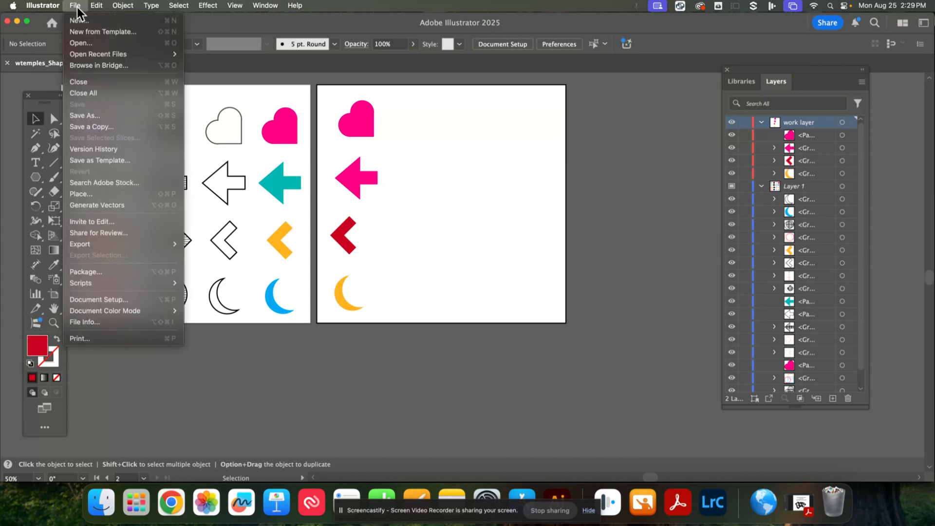
mouse_move(113, 246)
key(Escape)
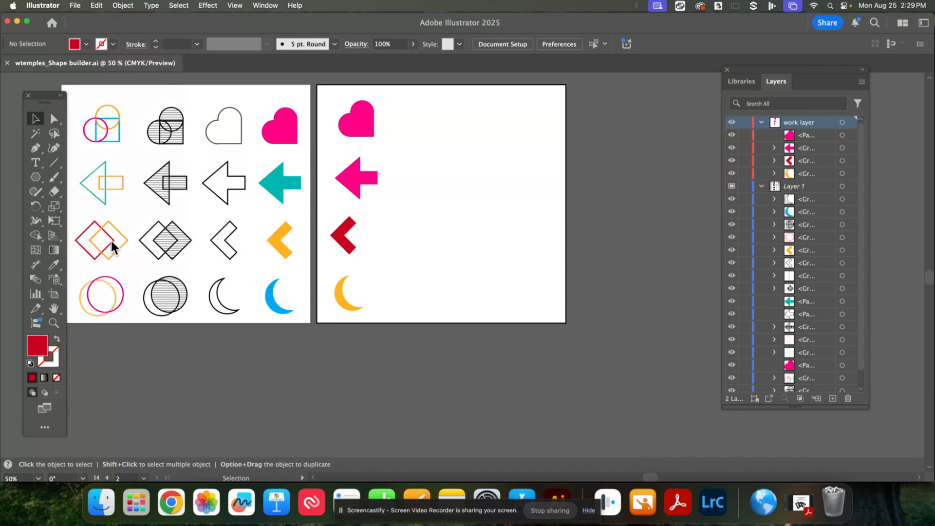
- Export the artwork as a JPEG named wtemples_Shape builder.jpg into the same Illustrator folder with the default JPEG options
click(75, 6)
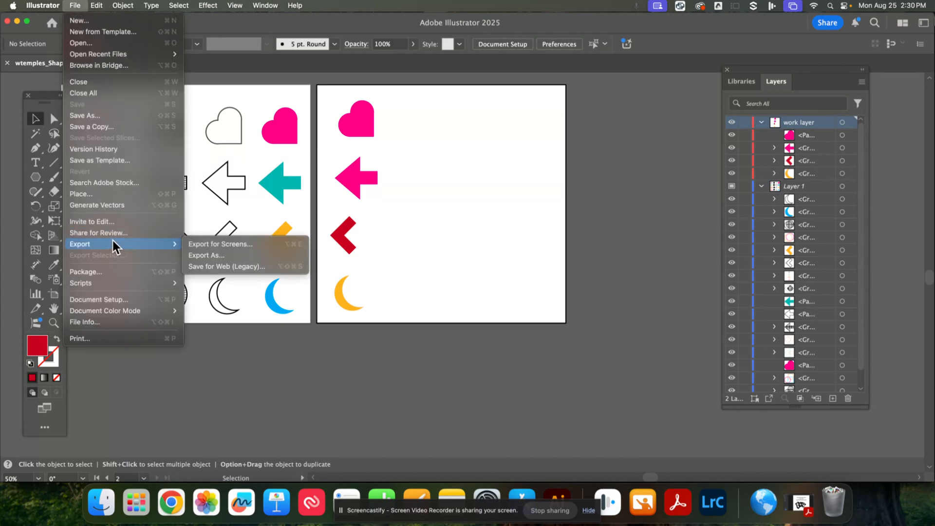
click(211, 254)
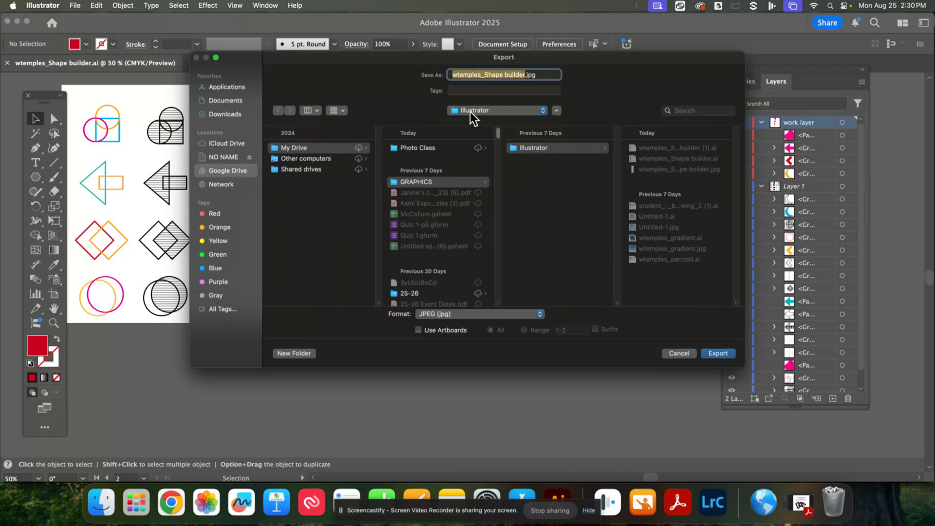
click(432, 316)
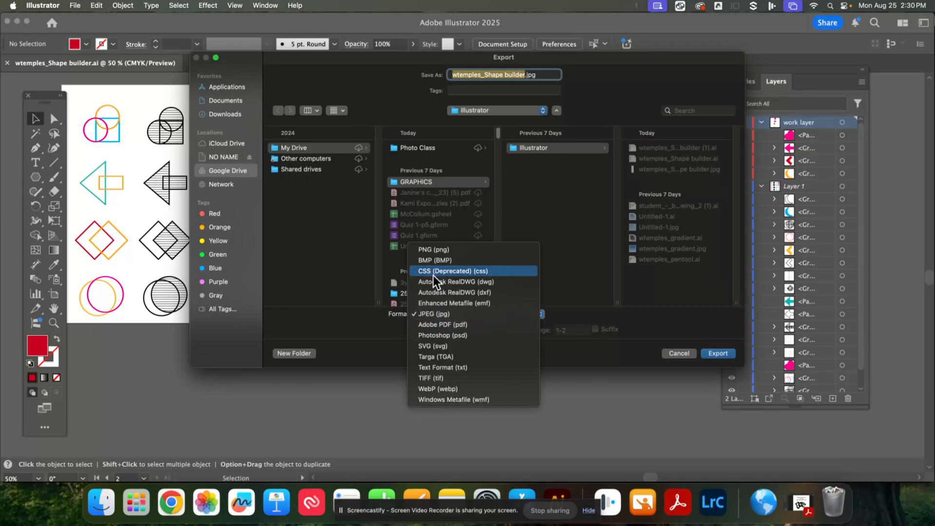
click(430, 252)
click(465, 314)
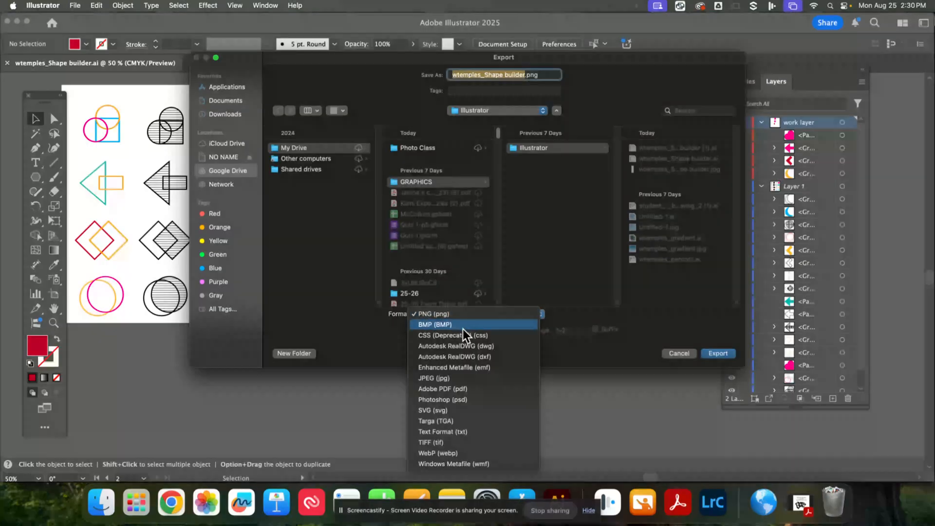
click(480, 379)
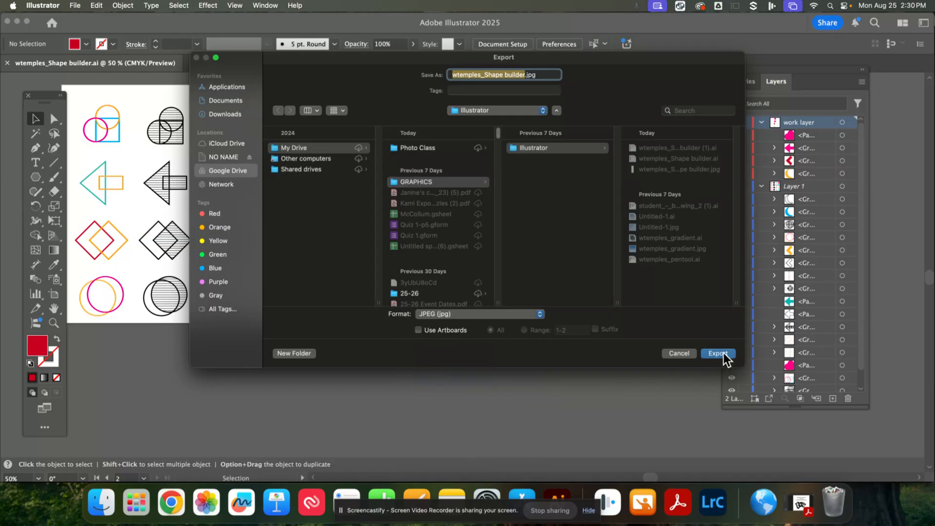
click(721, 353)
click(493, 265)
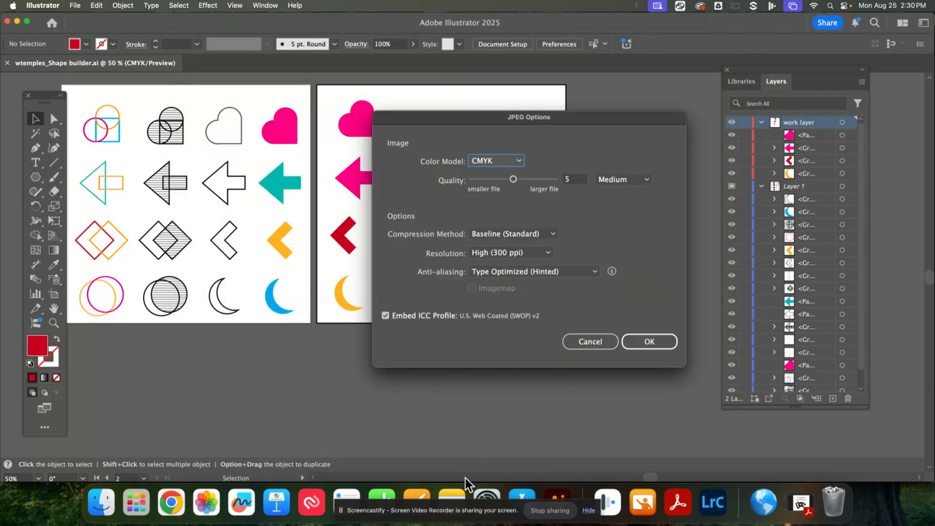
click(637, 345)
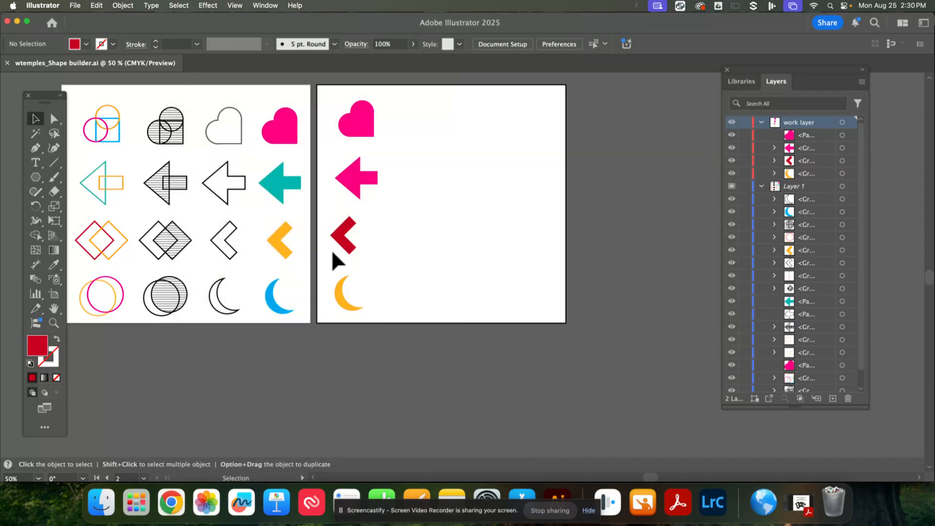